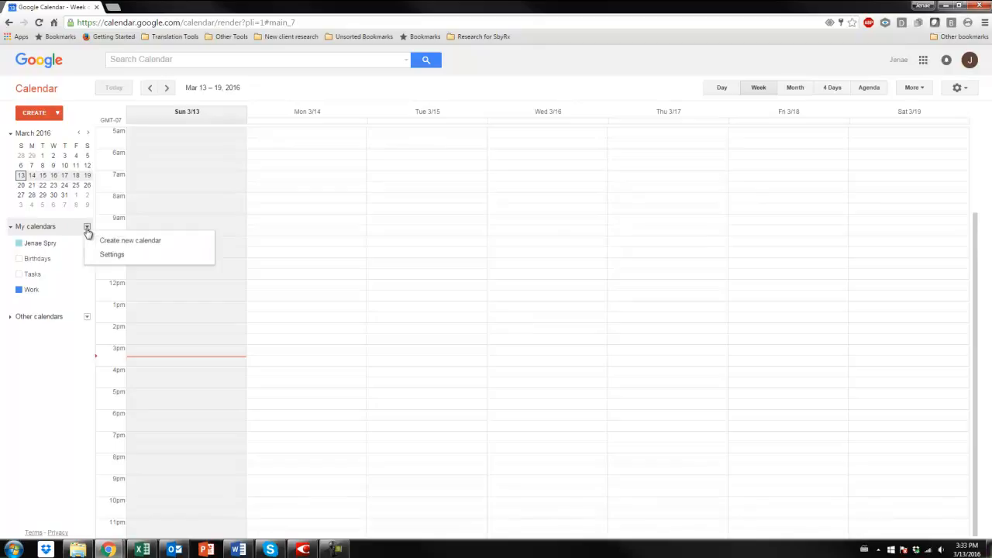
# Create a new calendar named "Agency Availability" and make it public.
pyautogui.click(170, 241)
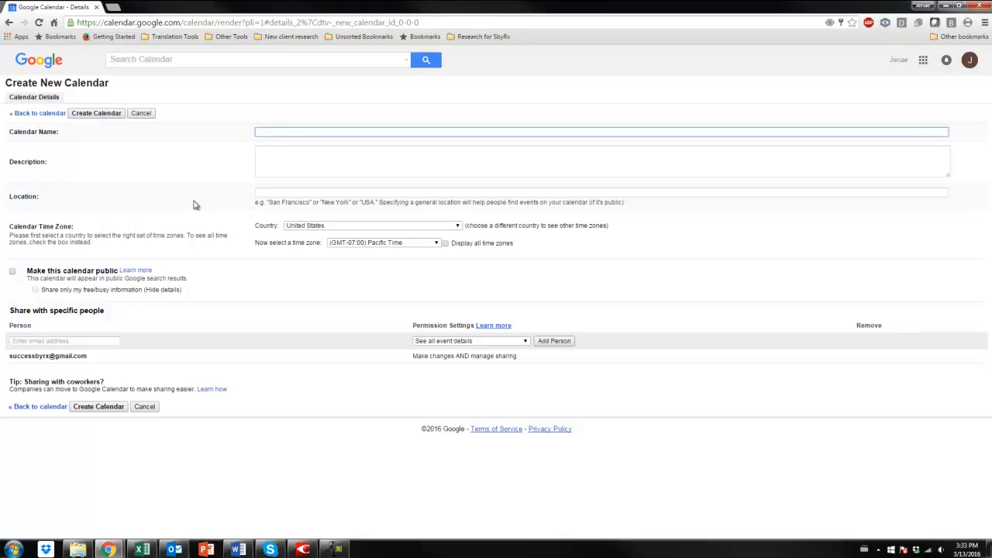
pyautogui.write('Agency Availability')
pyautogui.click(313, 132)
pyautogui.click(313, 151)
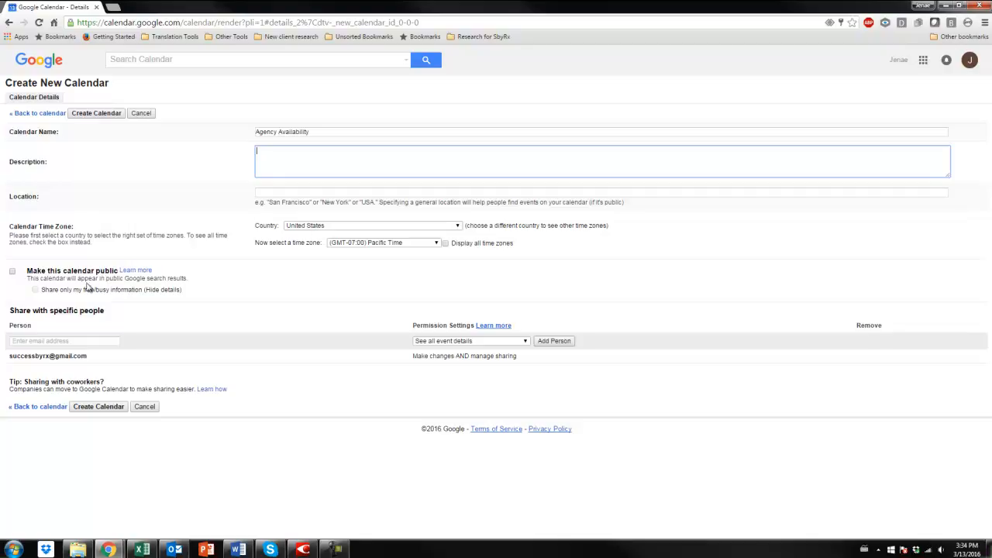
pyautogui.click(12, 273)
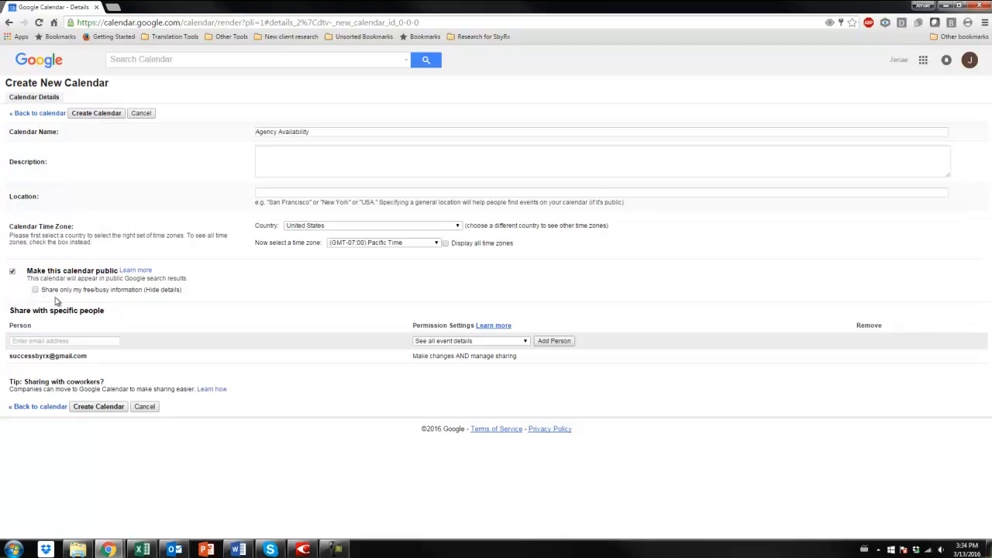
pyautogui.click(98, 406)
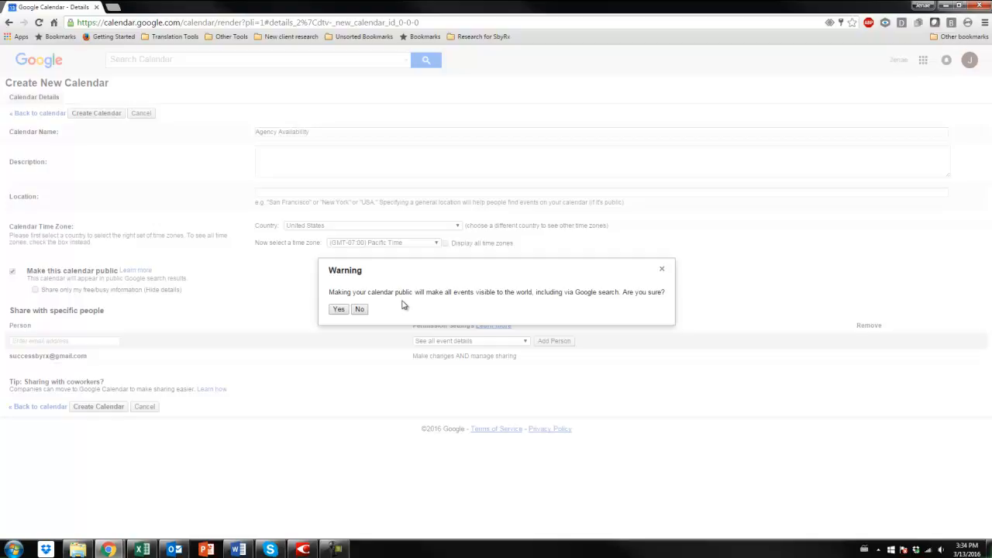
pyautogui.click(338, 310)
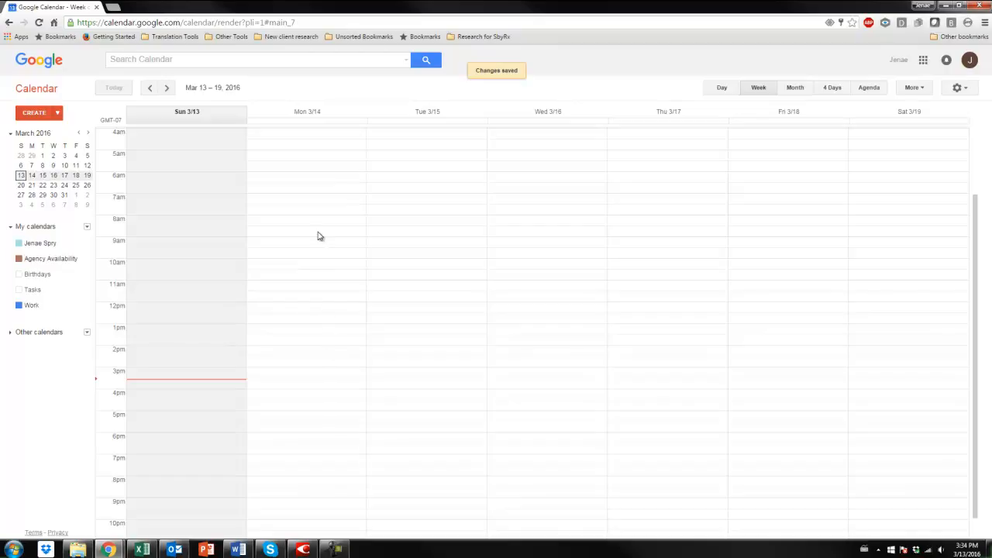
# Add a "Full Availability" event on Monday, March 14, 8am to 9am in the Agency Availability calendar and open its full details.
pyautogui.moveTo(321, 219); pyautogui.dragTo(322, 234)
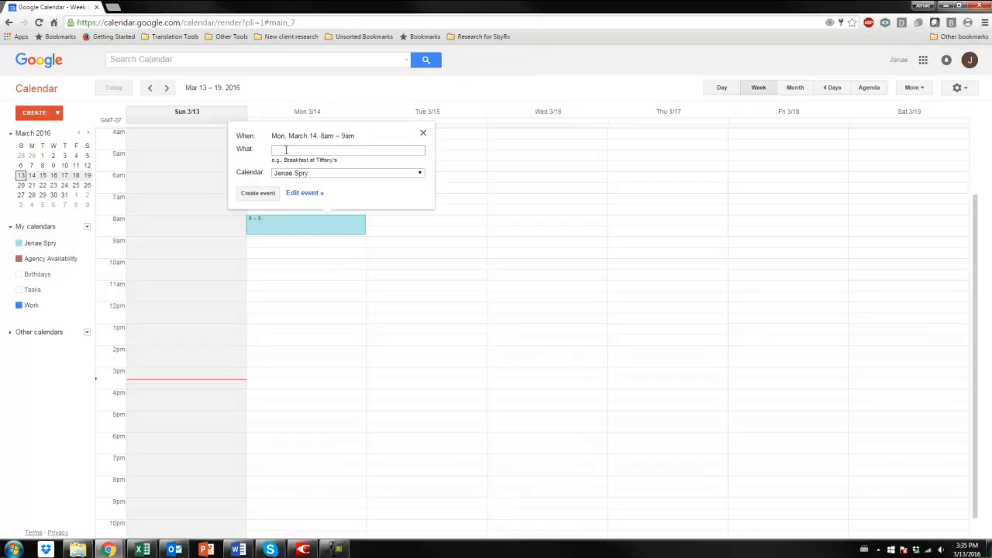
pyautogui.write('Full Availability')
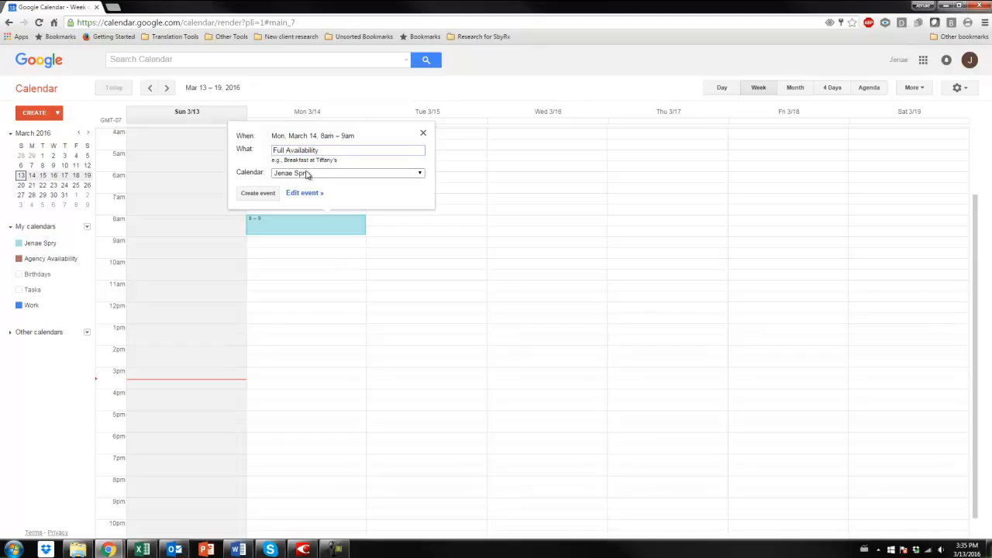
pyautogui.click(309, 173)
pyautogui.click(302, 191)
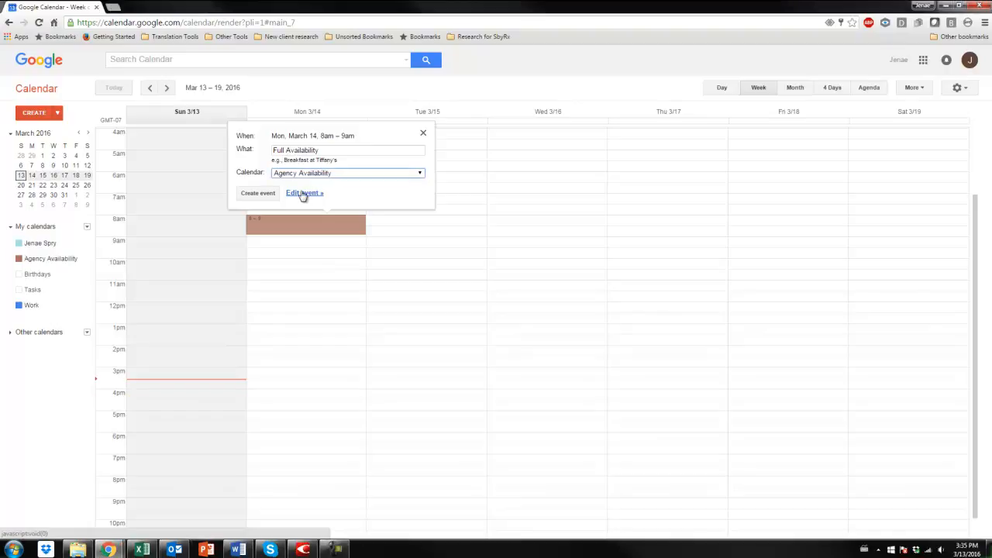
pyautogui.click(303, 194)
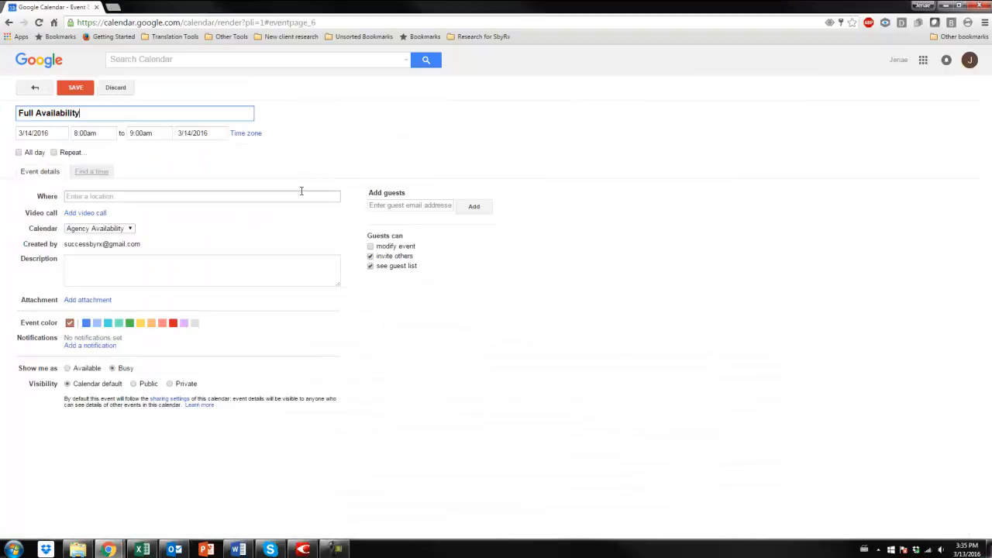
# Enter "~ 4,000 words of availability" as the event's location.
pyautogui.click(298, 194)
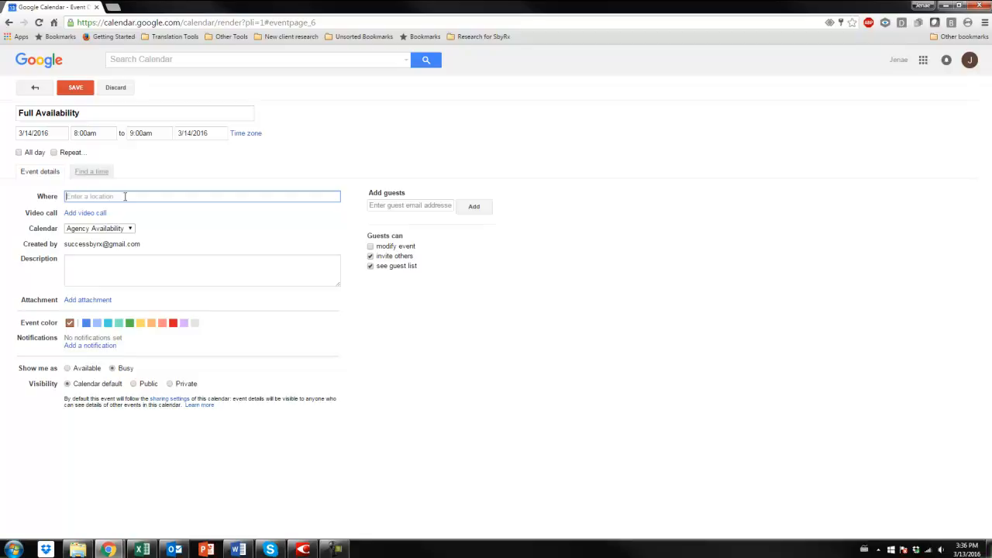
pyautogui.write('4')
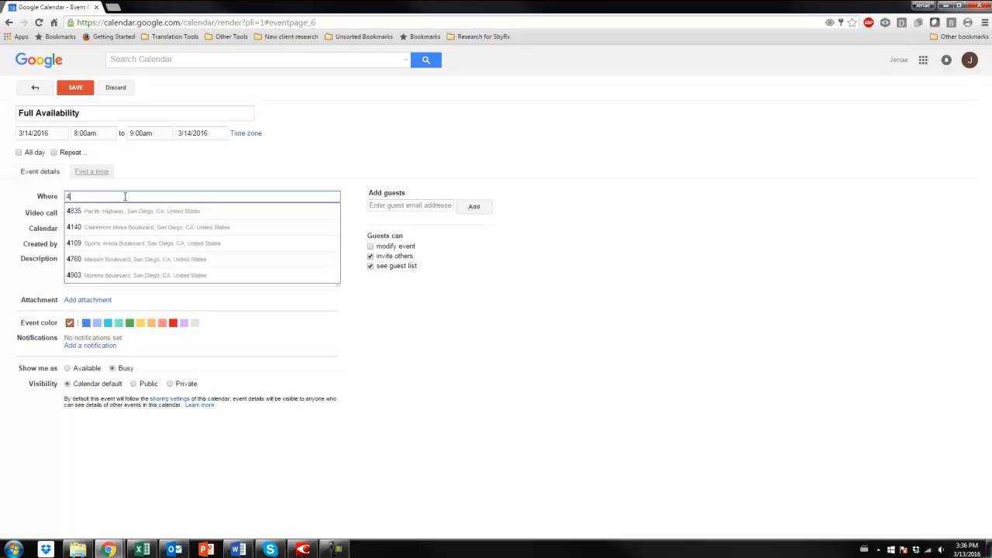
pyautogui.write('000')
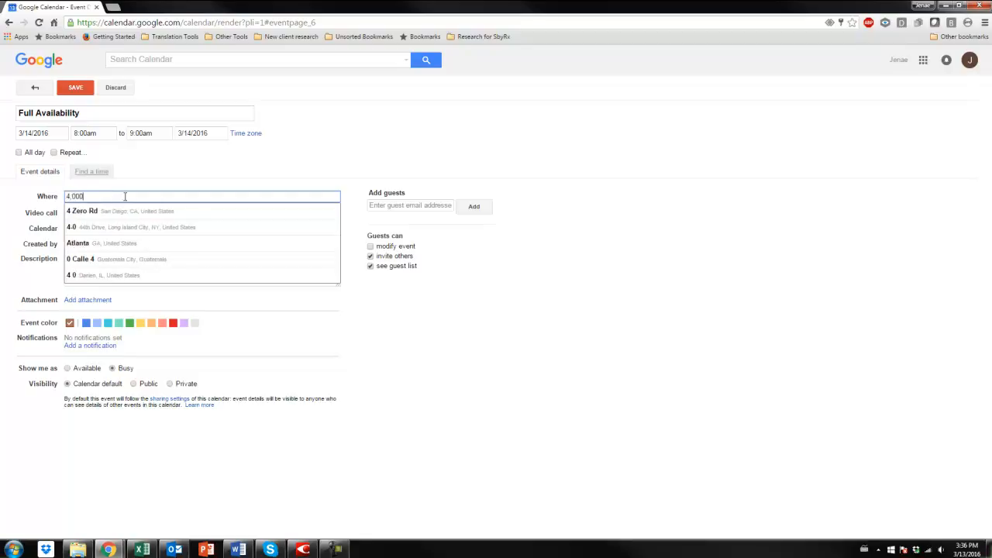
pyautogui.write('~ ')
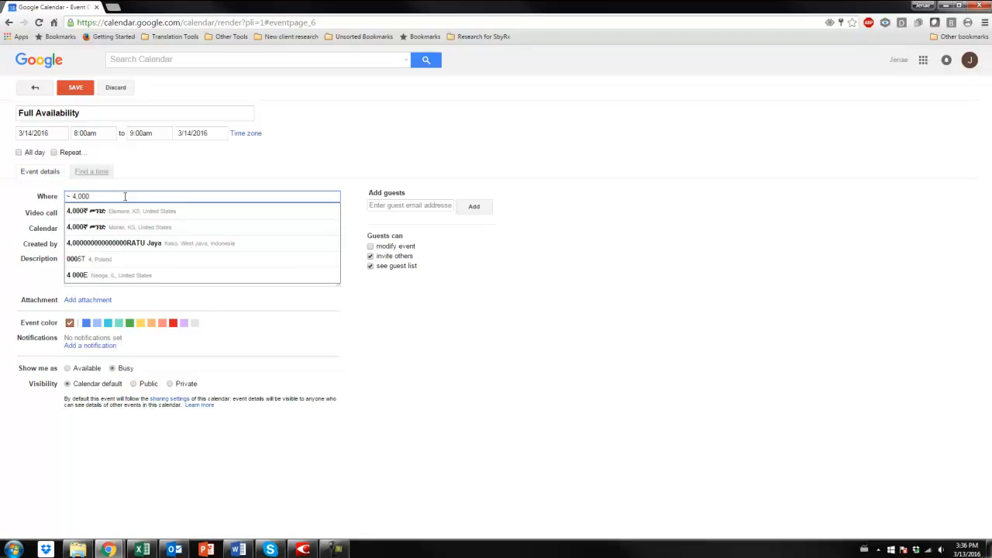
pyautogui.write(' words')
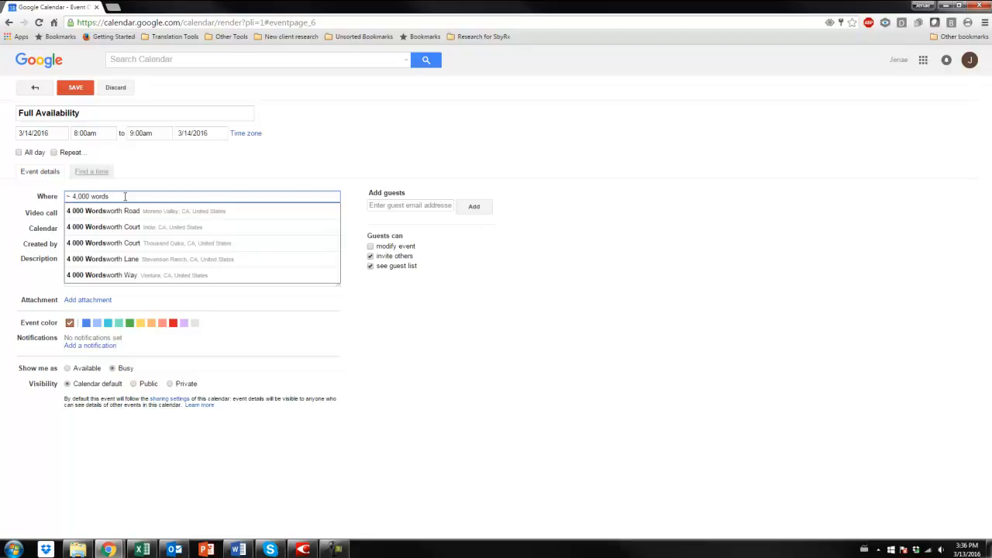
pyautogui.write(' of availability')
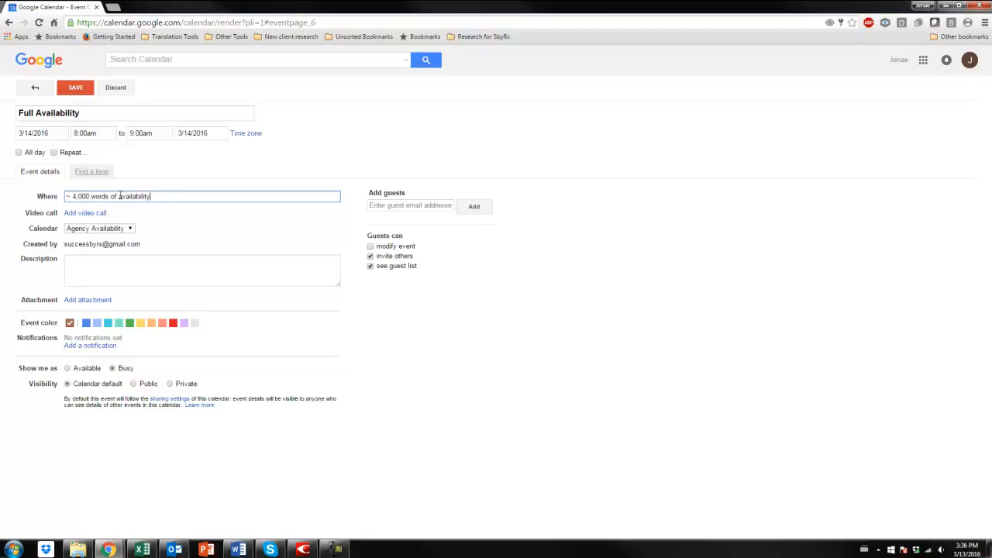
# Save the event as repeating weekly on Monday through Friday and review the details of Monday's occurrence.
pyautogui.click(54, 153)
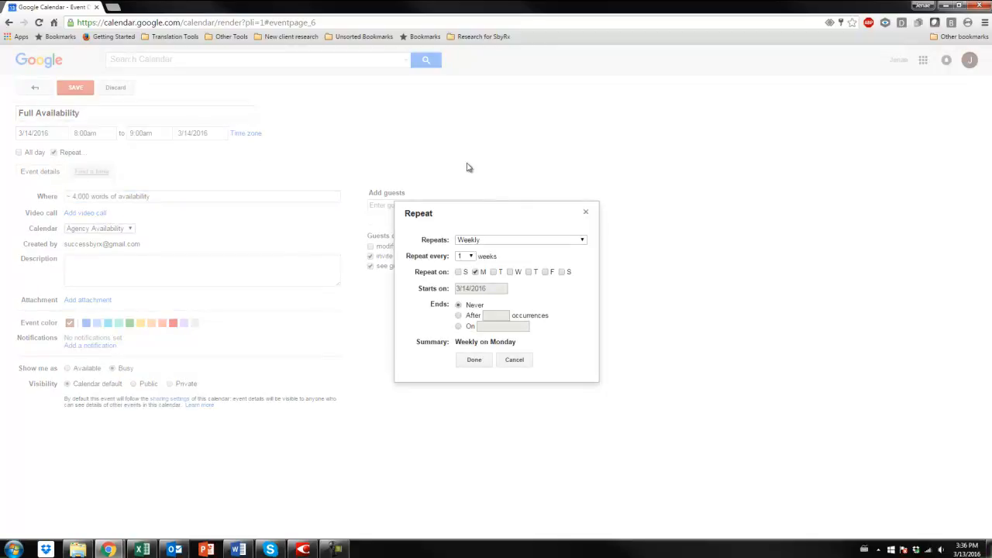
pyautogui.click(494, 272)
pyautogui.click(511, 271)
pyautogui.click(529, 272)
pyautogui.click(545, 272)
pyautogui.click(474, 360)
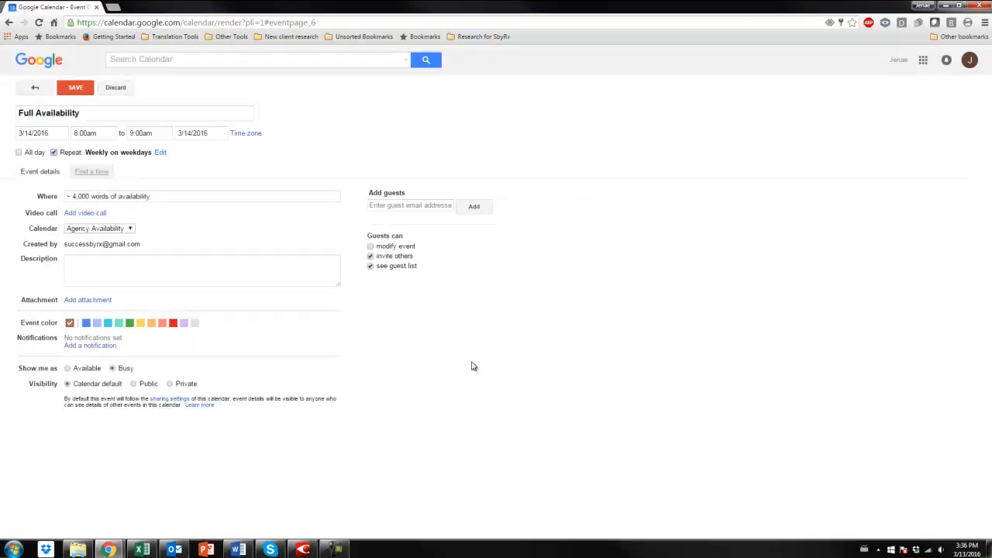
pyautogui.click(75, 89)
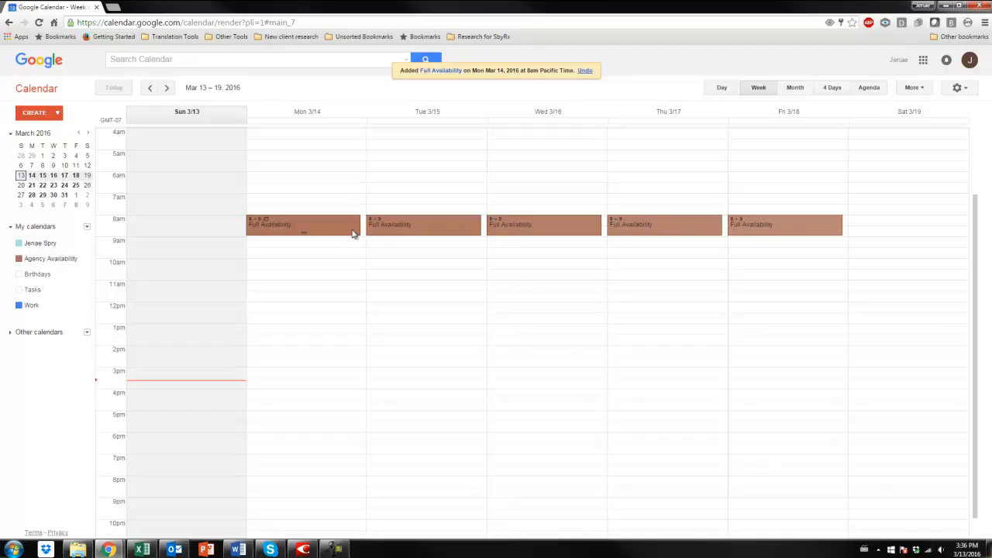
pyautogui.click(350, 230)
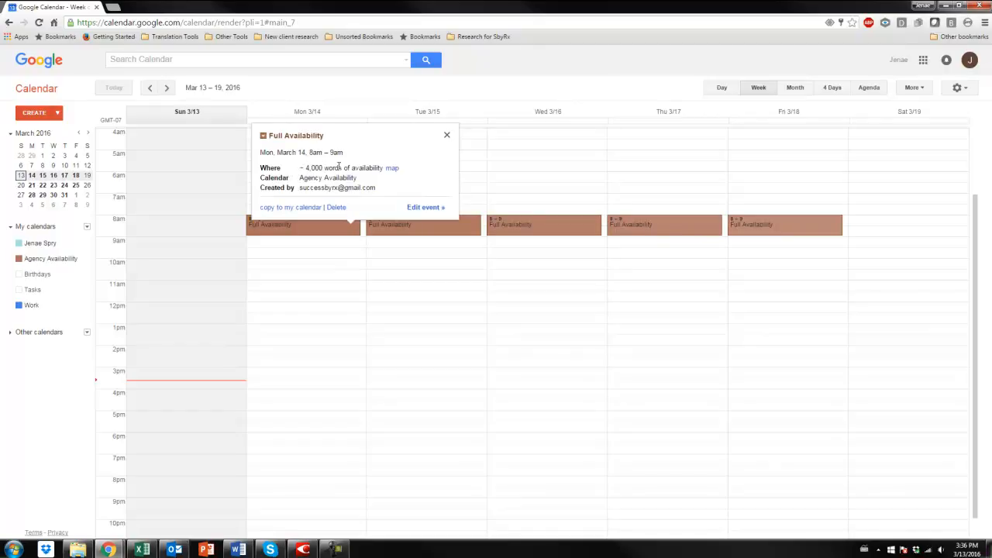
pyautogui.click(447, 135)
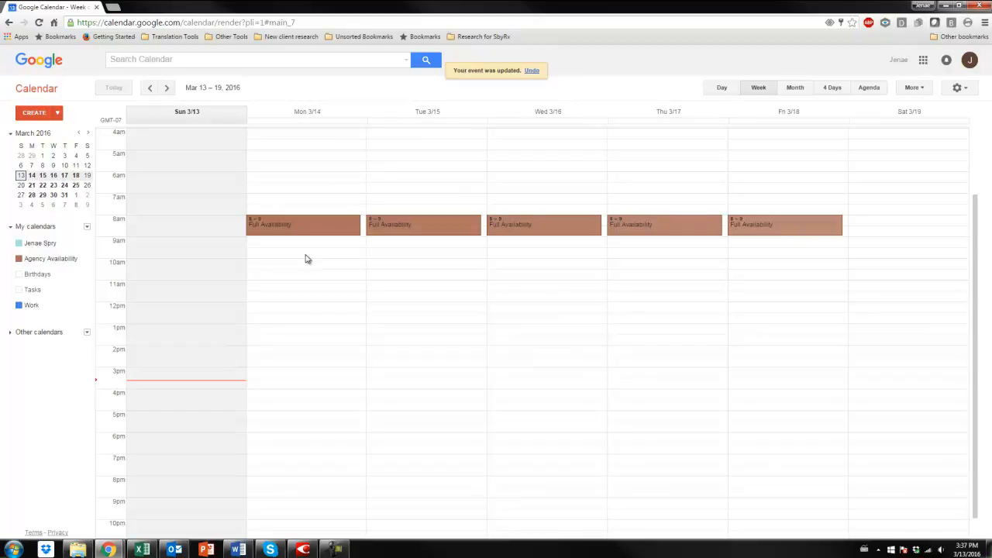
# Open Wednesday, March 16's event for editing and change its title to "Partial Availability".
pyautogui.click(559, 224)
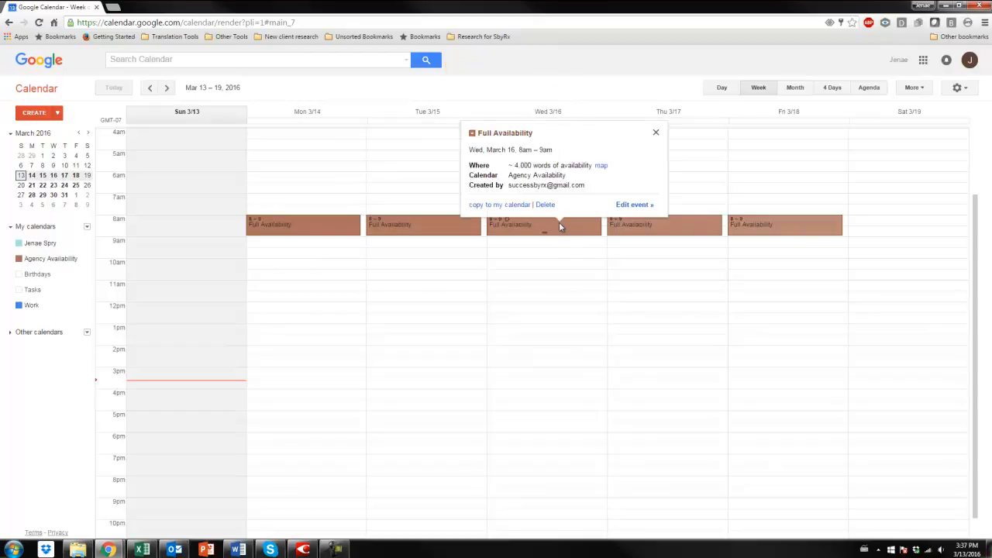
pyautogui.click(631, 206)
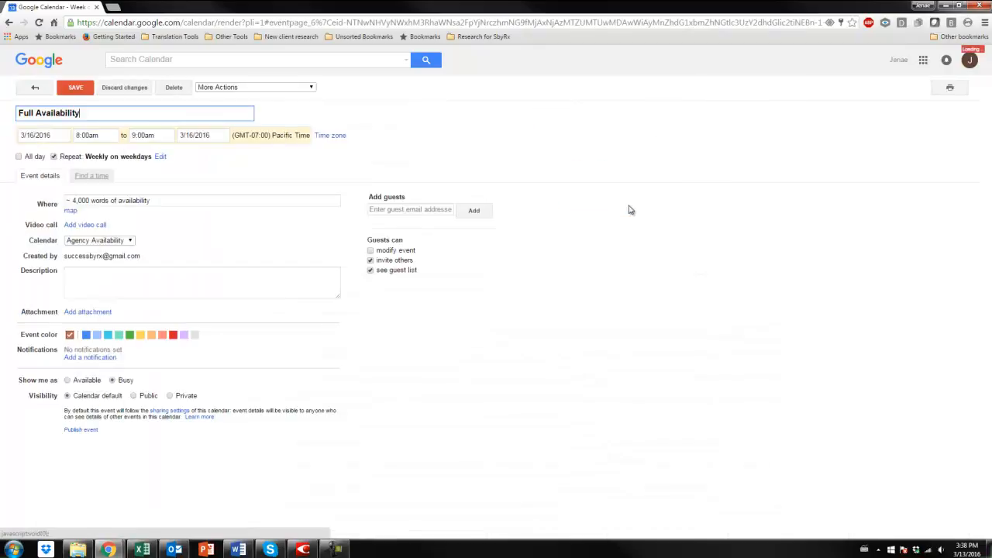
pyautogui.moveTo(34, 114); pyautogui.dragTo(3, 109)
pyautogui.write('Partial')
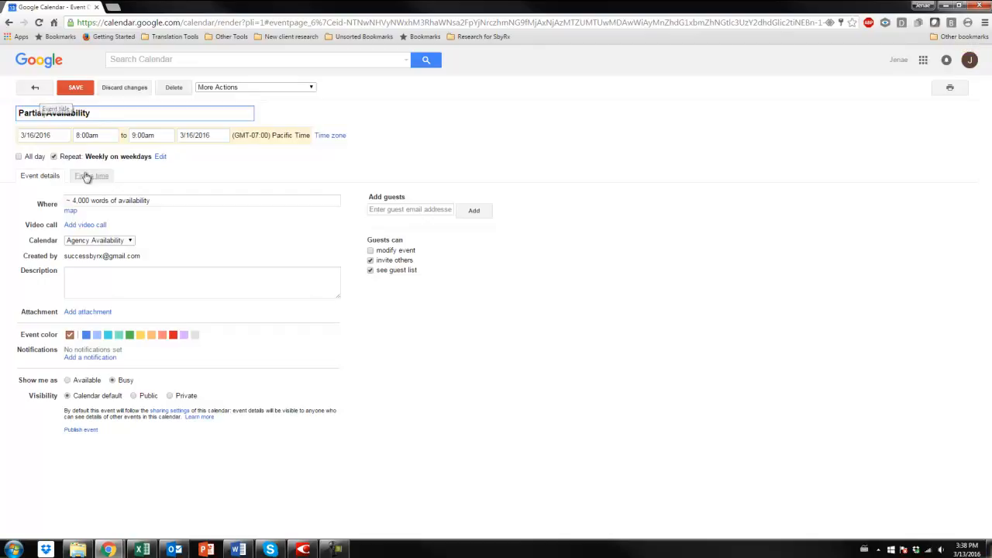
# Change the event's location to "~ 2,000 words of availability" and save the changes for only this event.
pyautogui.moveTo(73, 200); pyautogui.dragTo(84, 199)
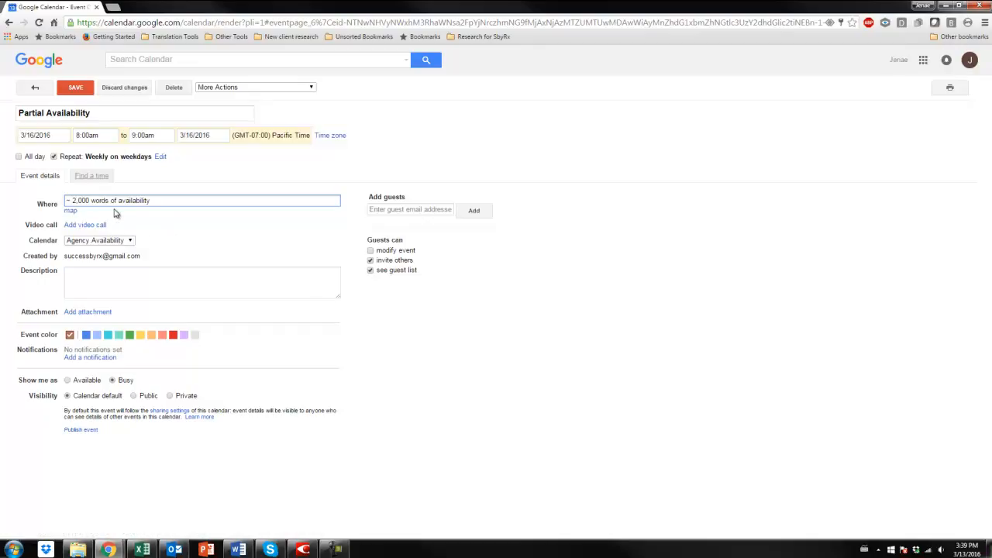
pyautogui.write(',')
pyautogui.click(85, 90)
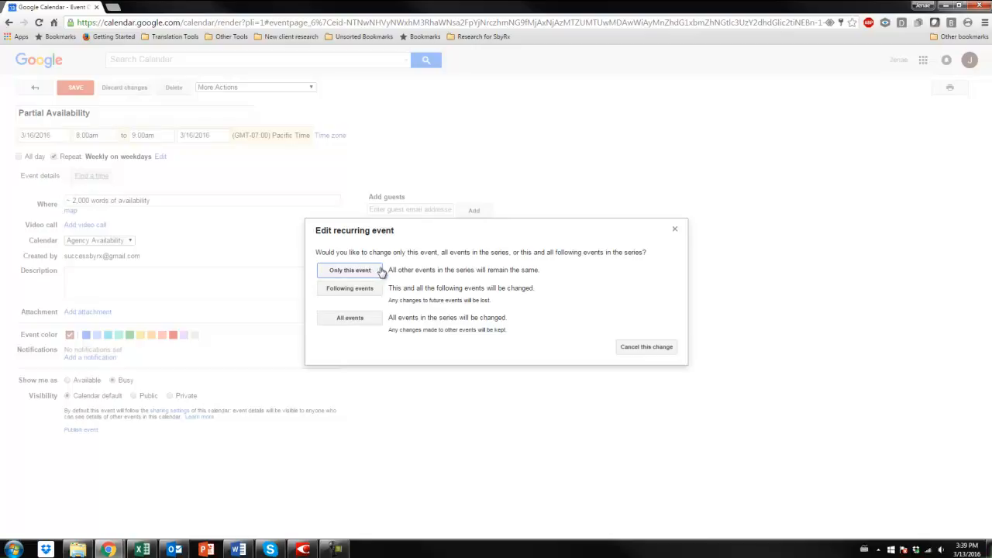
pyautogui.click(378, 269)
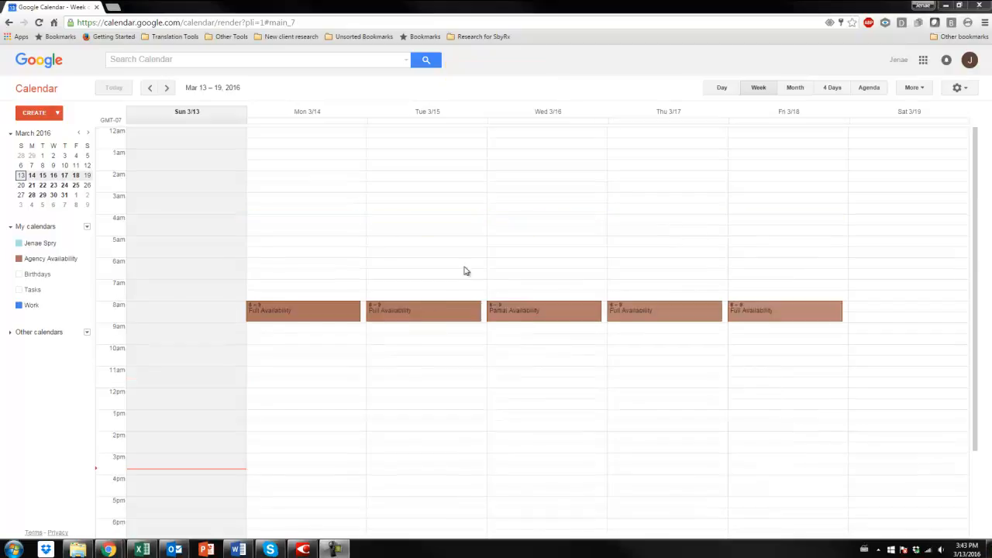
# Open the Agency Availability calendar's details in the calendar settings.
pyautogui.click(956, 89)
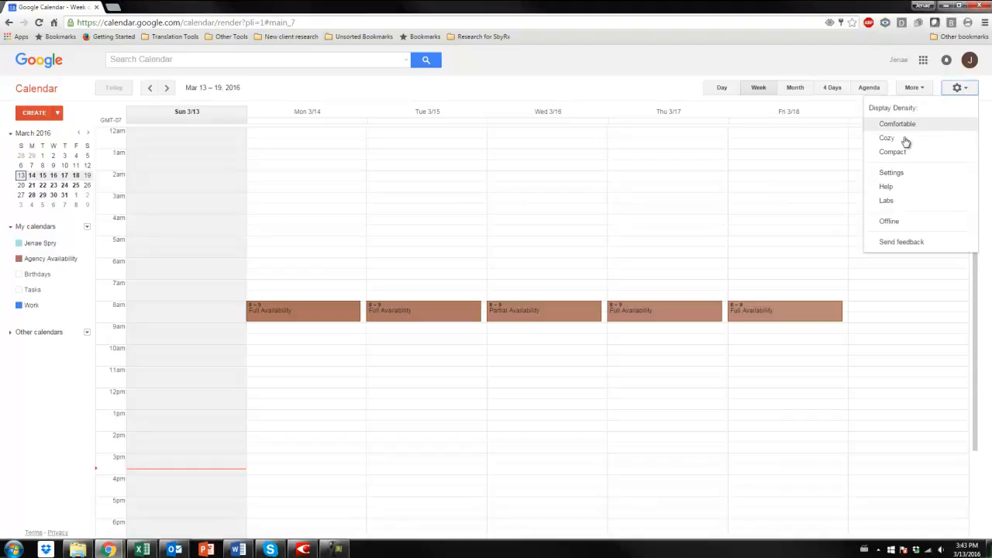
pyautogui.click(913, 179)
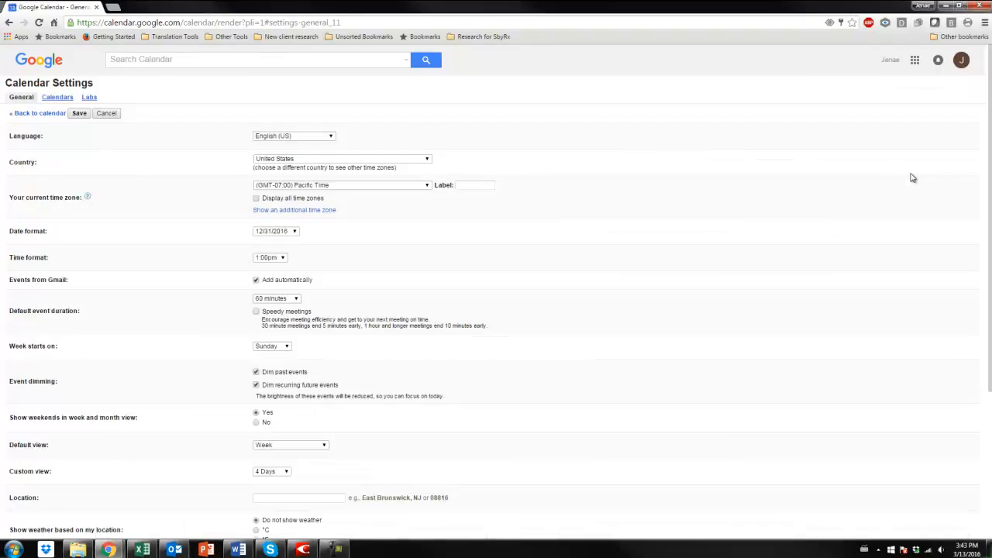
pyautogui.click(56, 99)
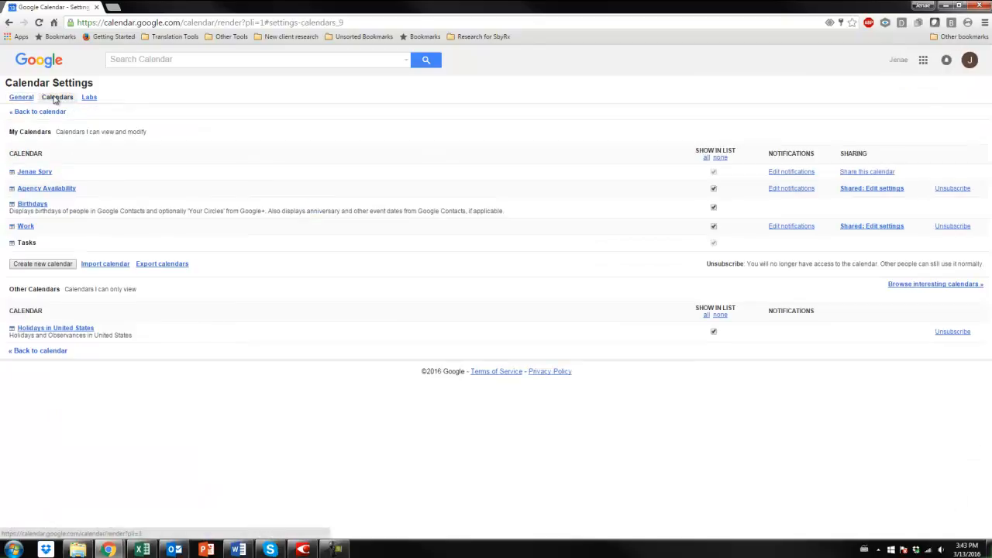
pyautogui.click(56, 190)
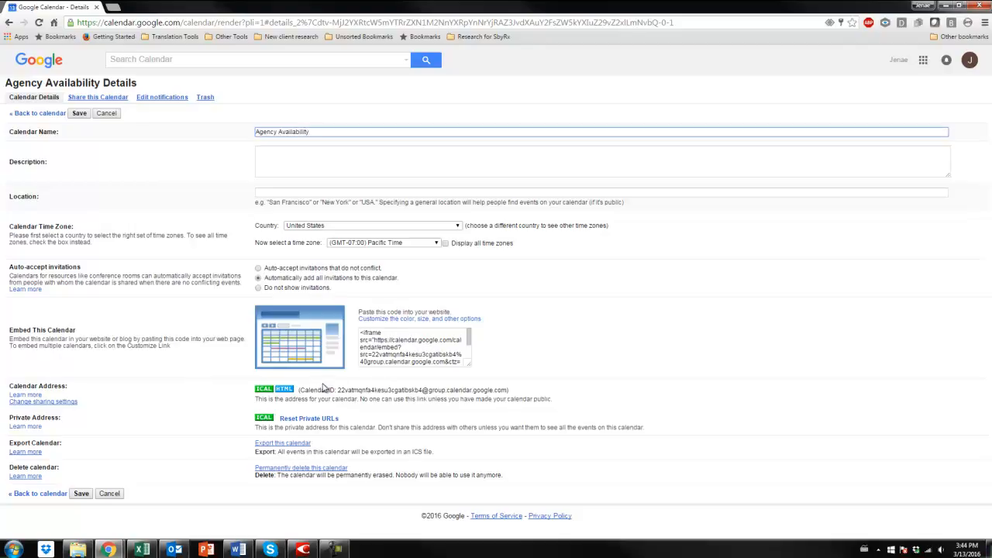
# Copy the link of the calendar's public HTML address and close the address dialog.
pyautogui.click(286, 389)
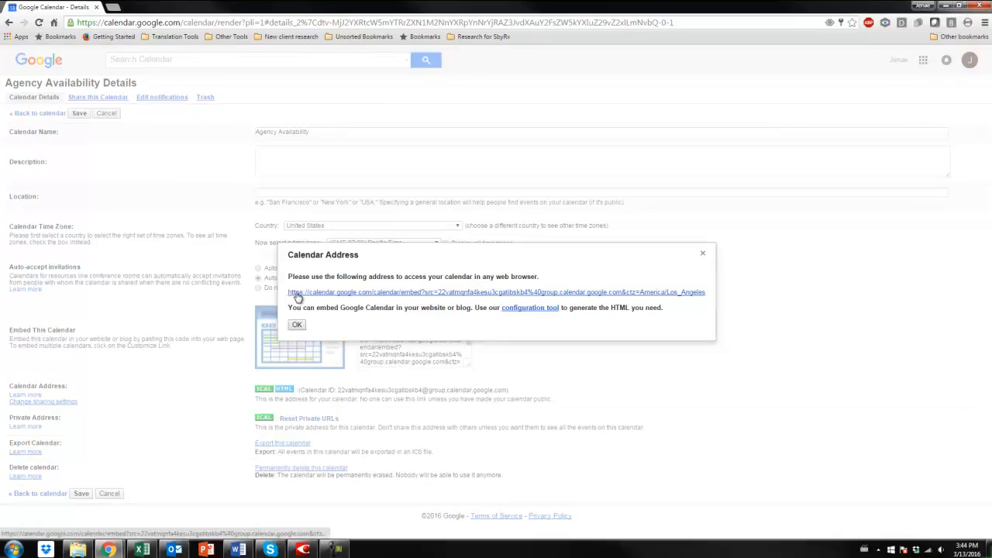
pyautogui.rightClick(296, 298)
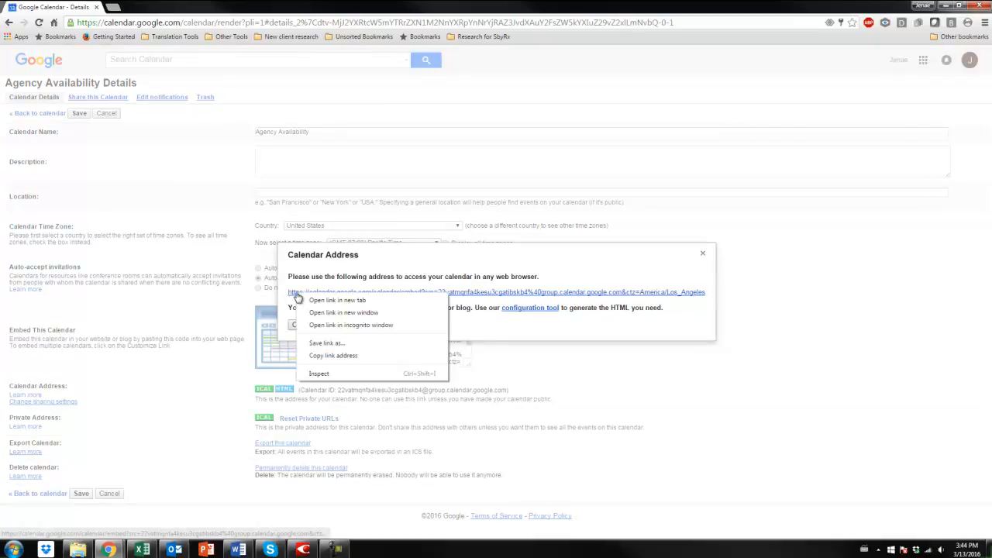
pyautogui.click(357, 355)
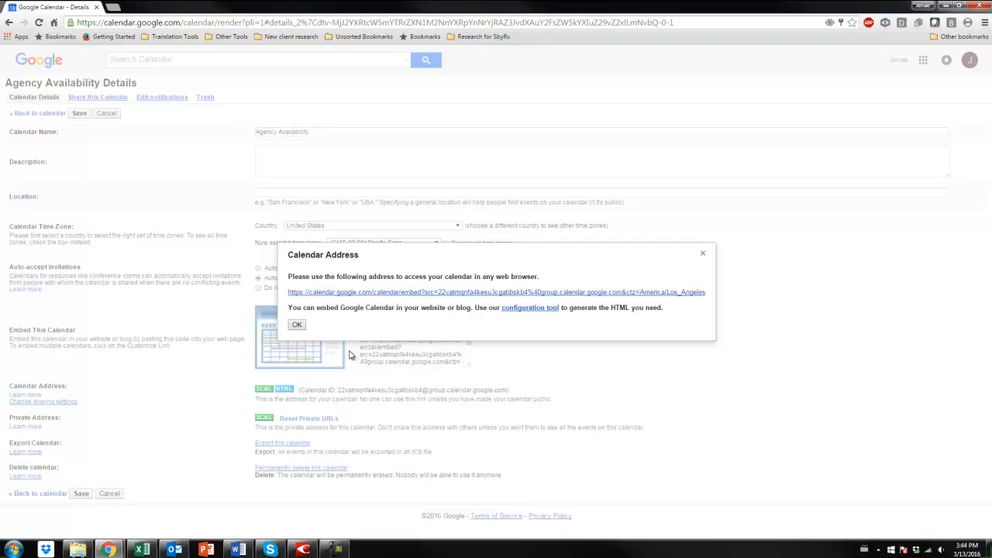
pyautogui.click(298, 326)
# Switch to the untitled Outlook message, paste the calendar's full link above the signature and minimize the message.
pyautogui.moveTo(175, 549)
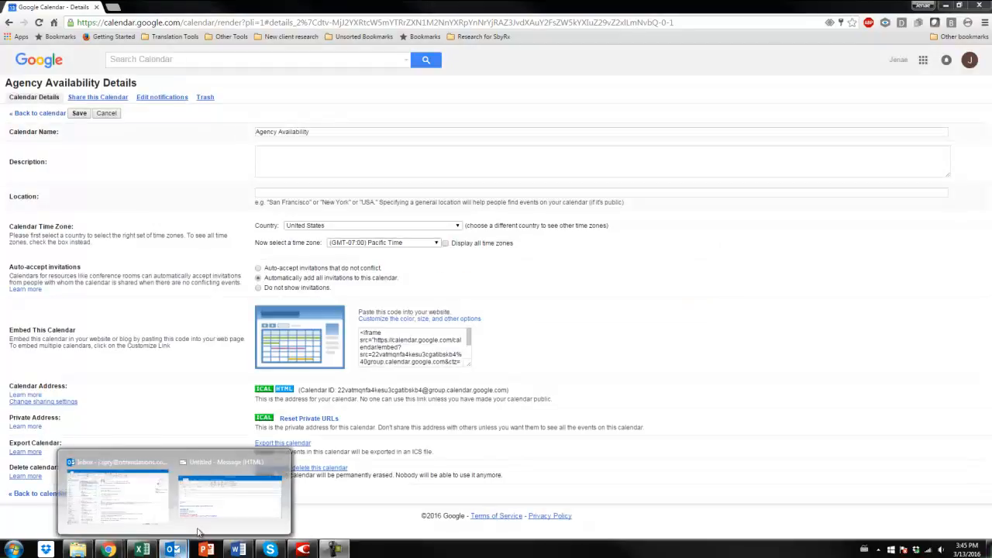
pyautogui.click(230, 490)
pyautogui.scroll(-1, 228, 328)
pyautogui.scroll(1, 188, 336)
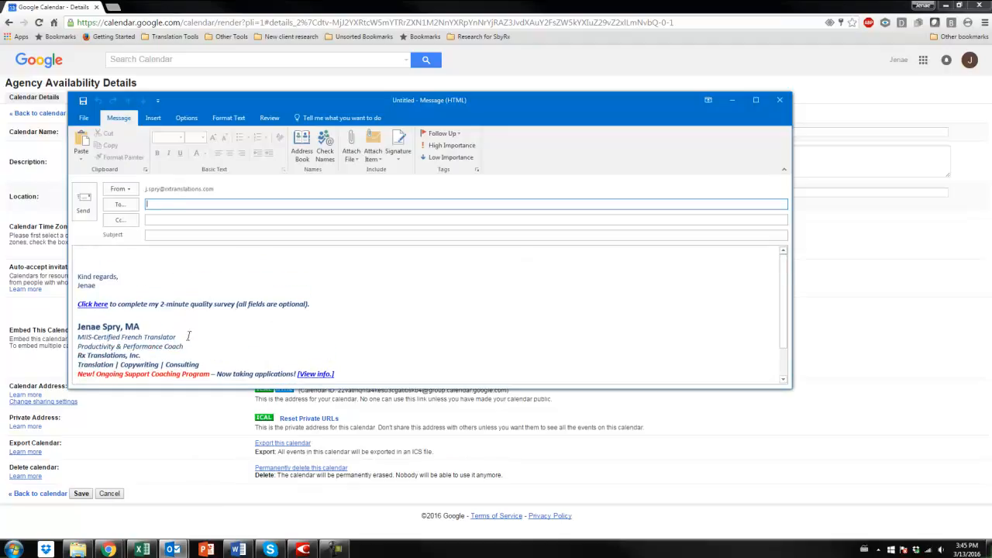
pyautogui.click(136, 253)
pyautogui.hotkey('ctrl', 'v')
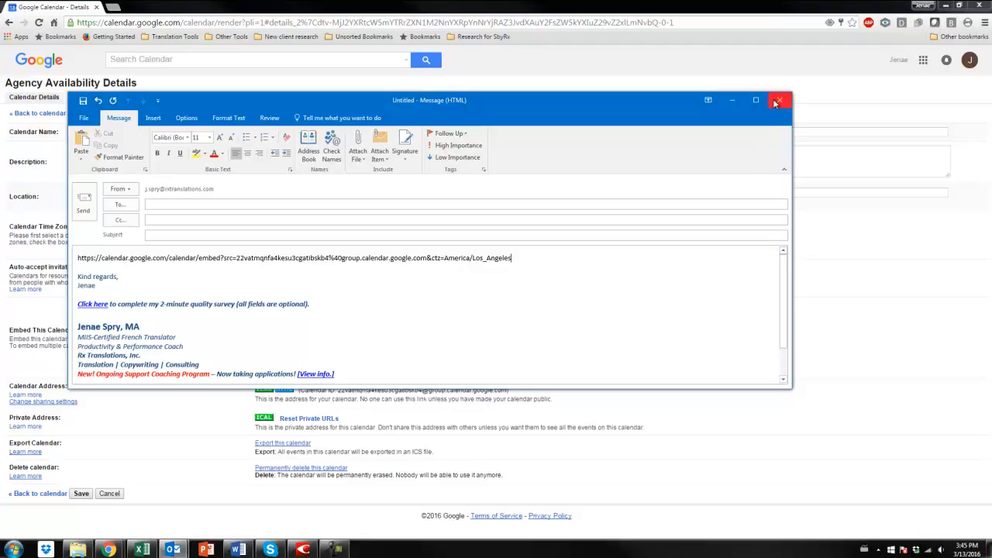
pyautogui.click(731, 100)
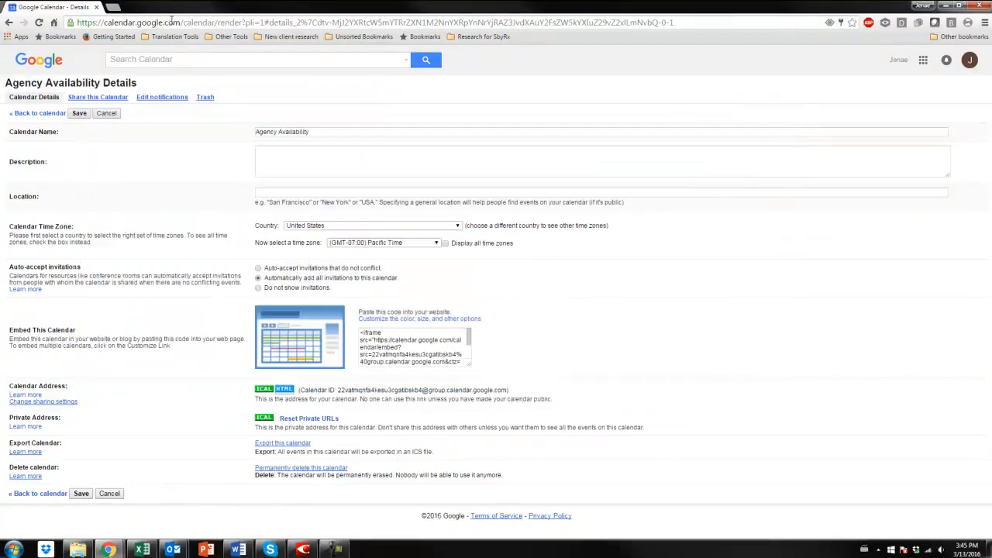
# Open bit.ly in a new browser tab and shorten the copied calendar link.
pyautogui.click(113, 7)
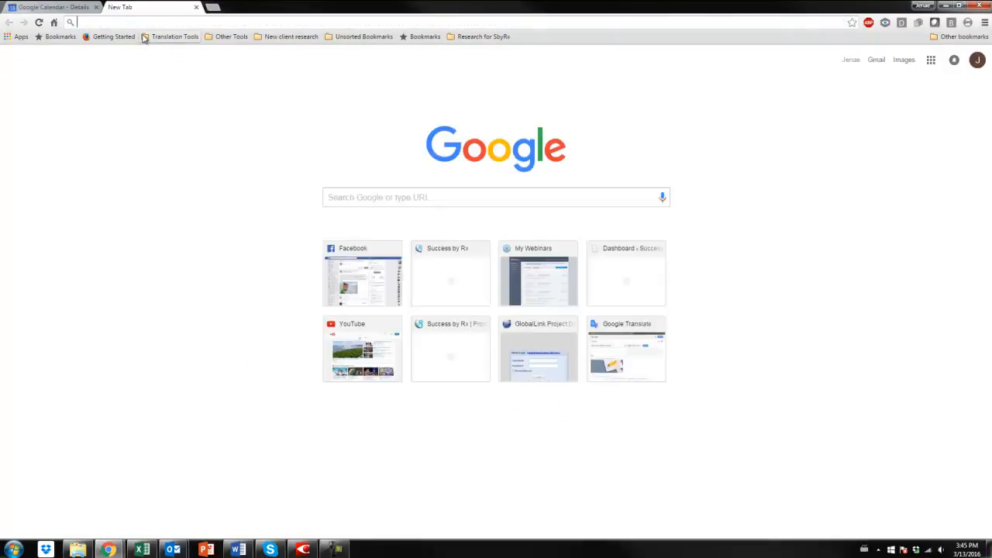
pyautogui.write('bit')
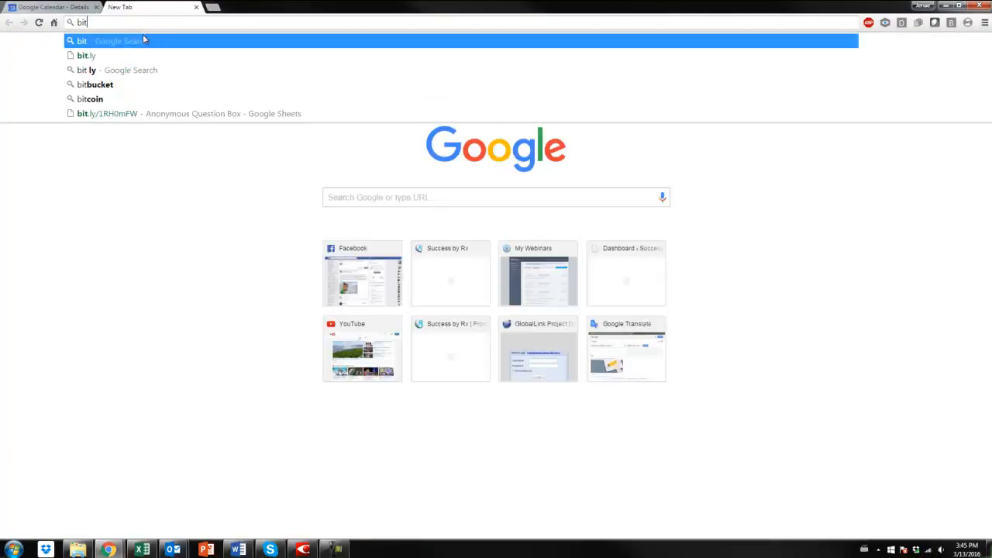
pyautogui.click(142, 53)
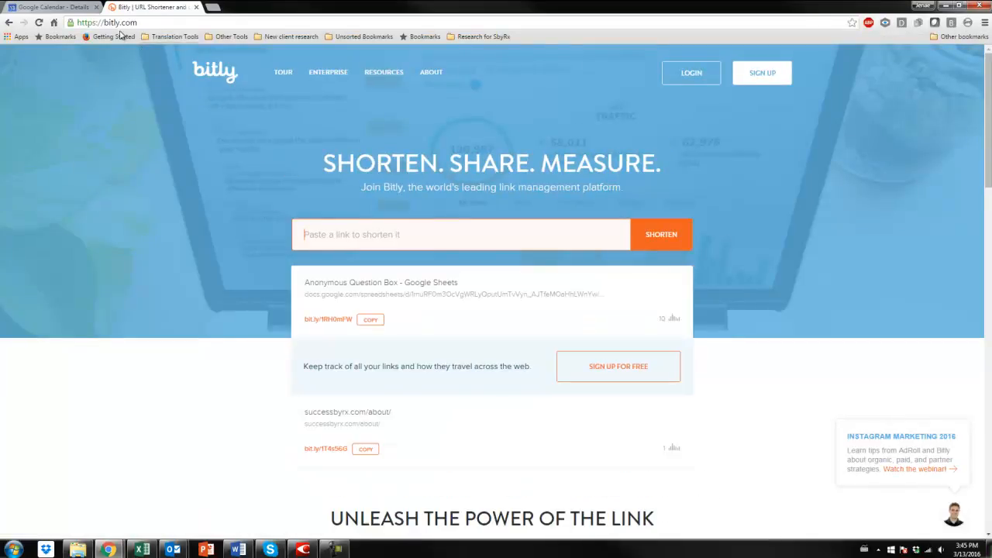
pyautogui.rightClick(324, 233)
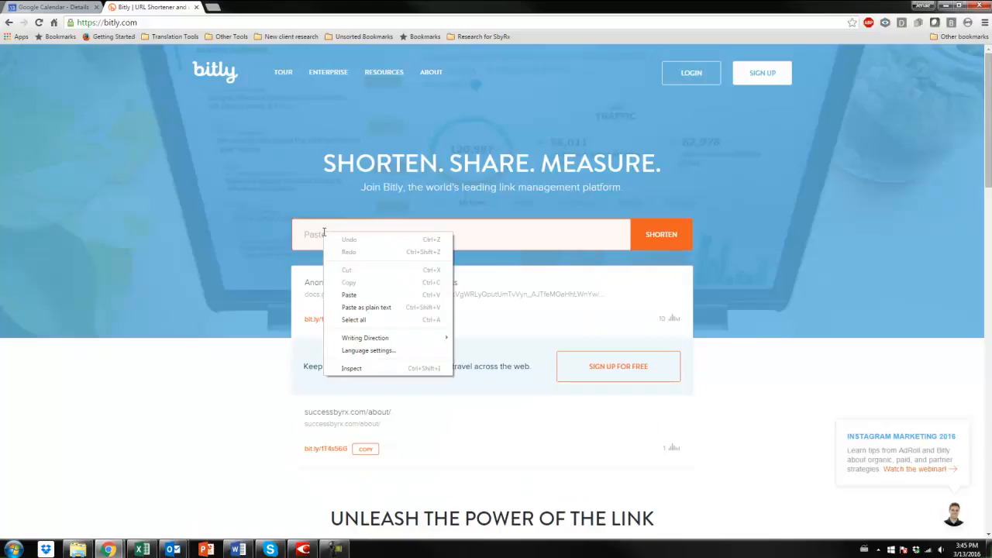
pyautogui.click(381, 291)
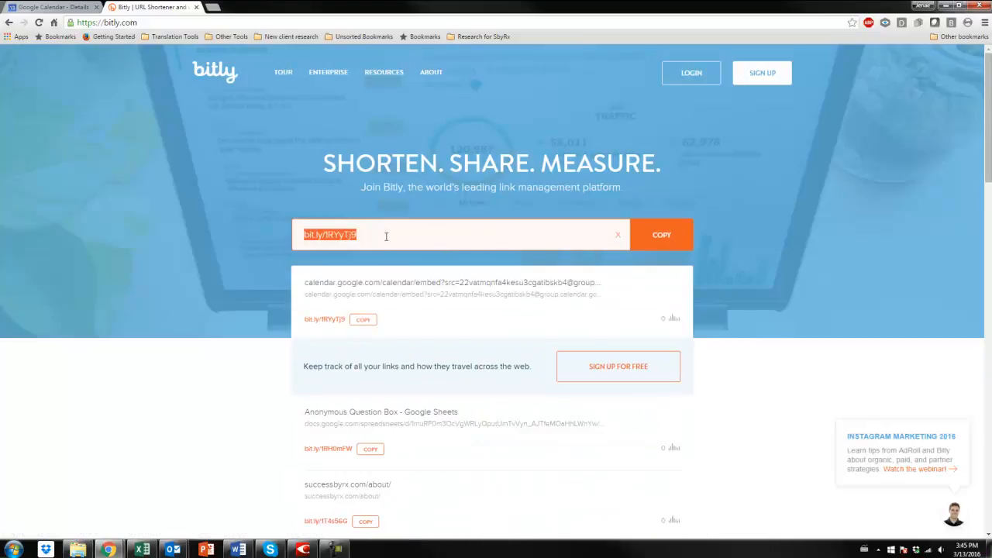
# Select the shortened calendar link on Bitly and copy it.
pyautogui.click(354, 239)
pyautogui.moveTo(358, 237); pyautogui.dragTo(294, 231)
pyautogui.click(358, 237)
pyautogui.moveTo(360, 233); pyautogui.dragTo(300, 236)
pyautogui.click(660, 246)
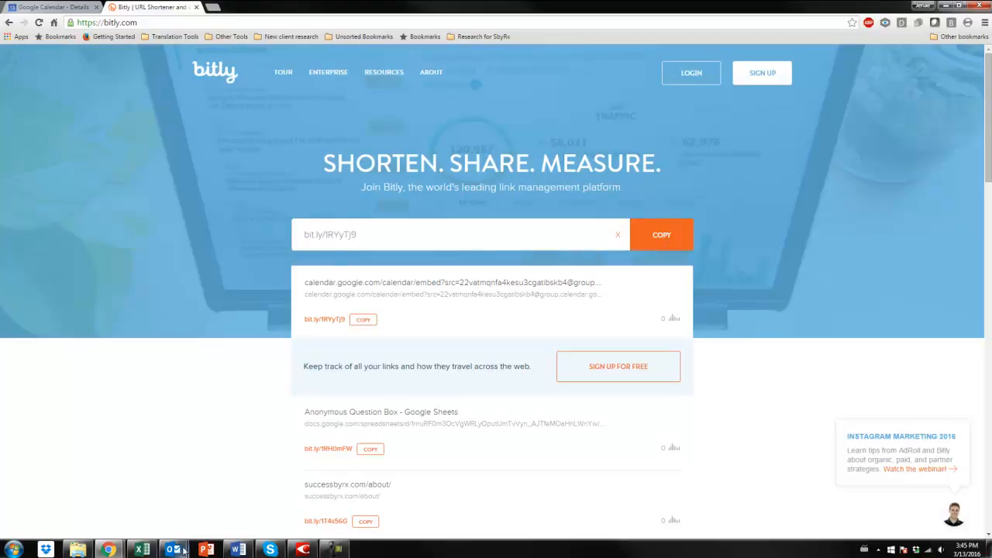
# Return to the Outlook message and replace the long calendar link with the shortened one, followed by a new line.
pyautogui.moveTo(183, 547)
pyautogui.click(222, 509)
pyautogui.moveTo(544, 264); pyautogui.dragTo(71, 261)
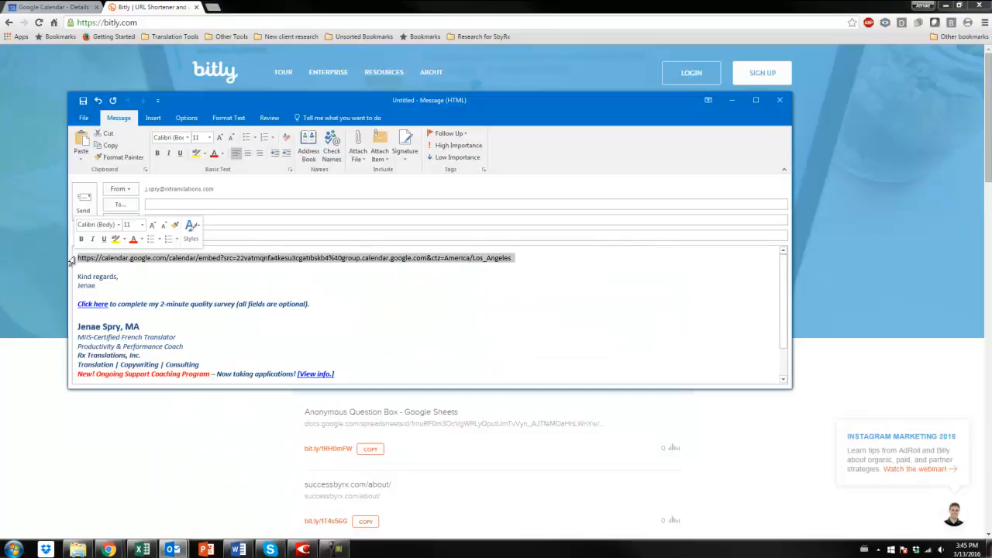
pyautogui.hotkey('ctrl', 'x')
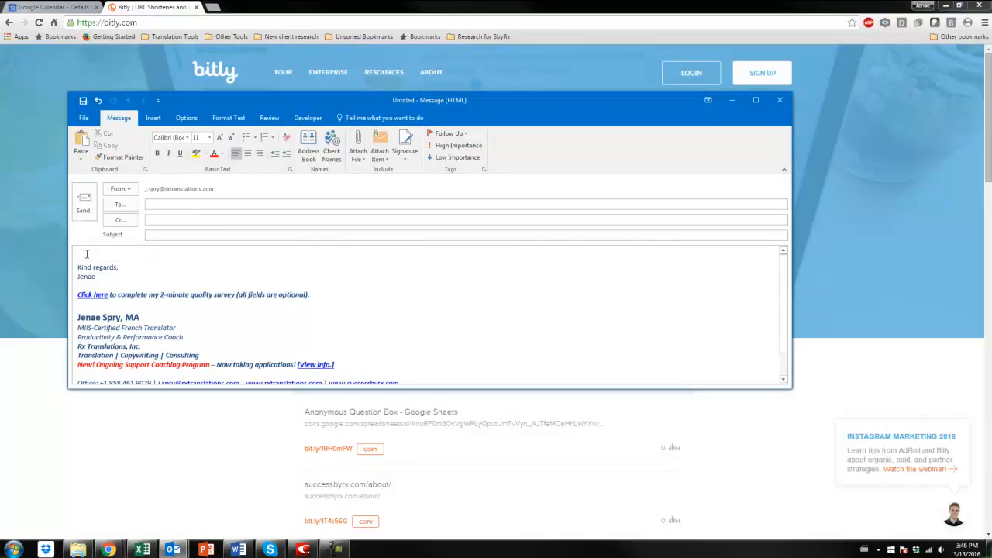
pyautogui.hotkey('ctrl', 'v')
pyautogui.press('Return')
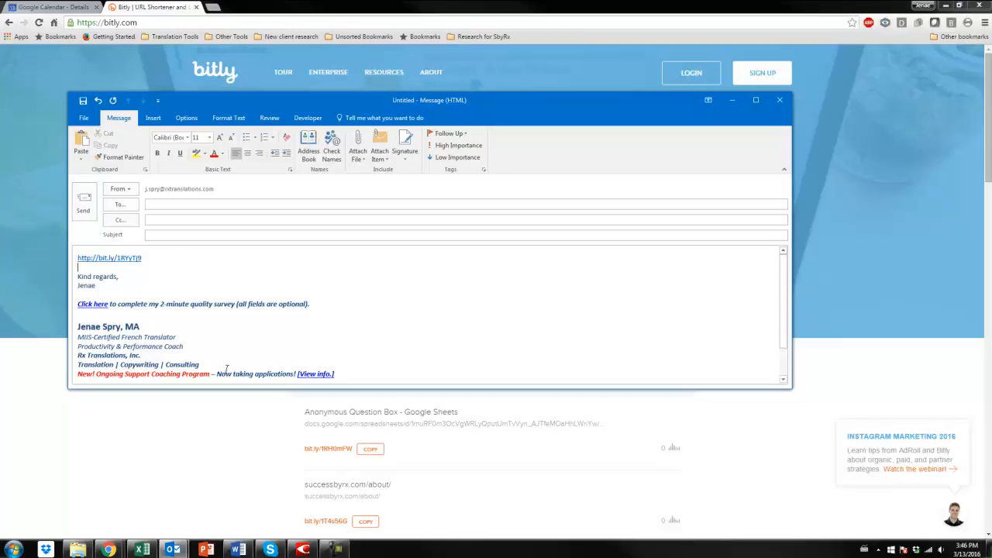
pyautogui.moveTo(122, 277); pyautogui.dragTo(77, 277)
pyautogui.click(172, 258)
pyautogui.write('ty Calendar')
pyautogui.moveTo(207, 257); pyautogui.dragTo(144, 258)
pyautogui.rightClick(155, 259)
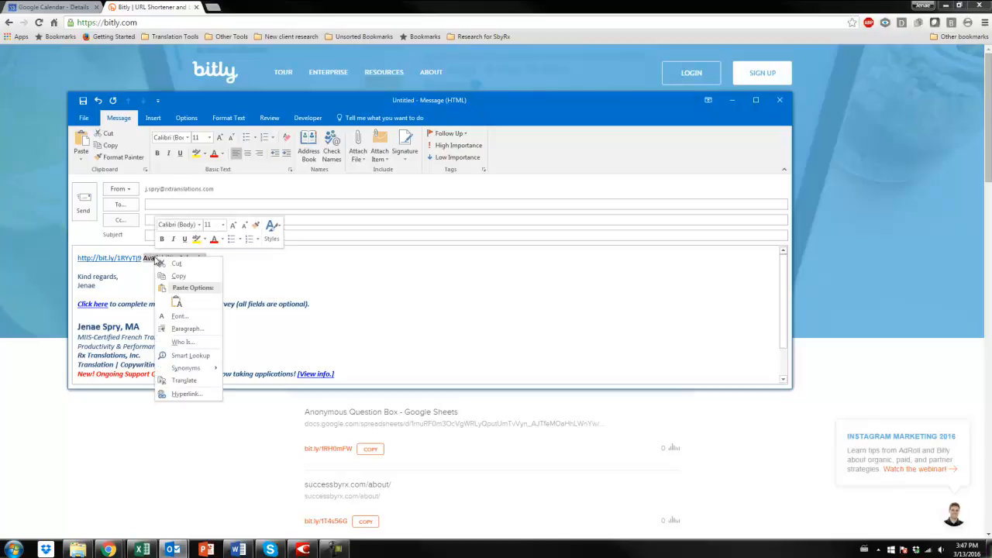
pyautogui.click(186, 394)
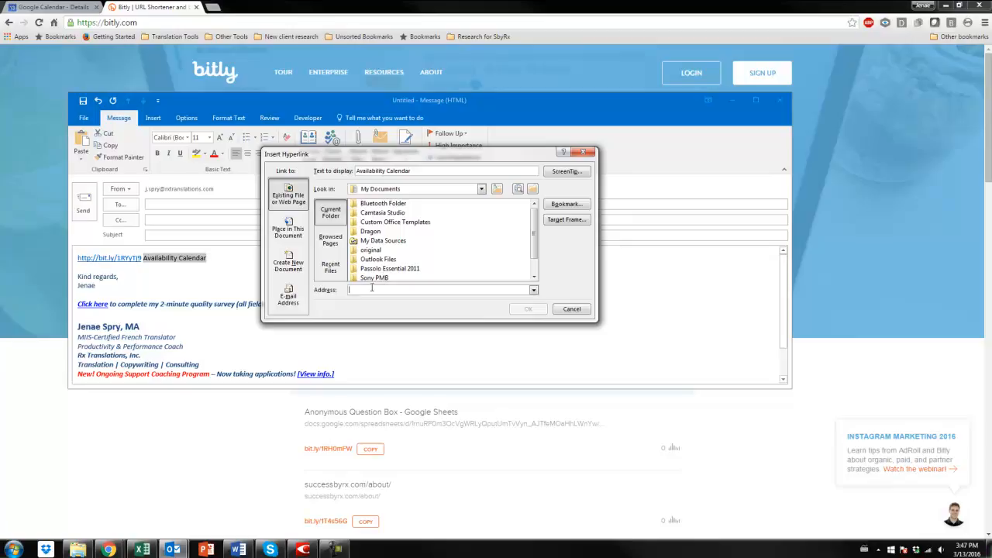
pyautogui.hotkey('ctrl', 'v')
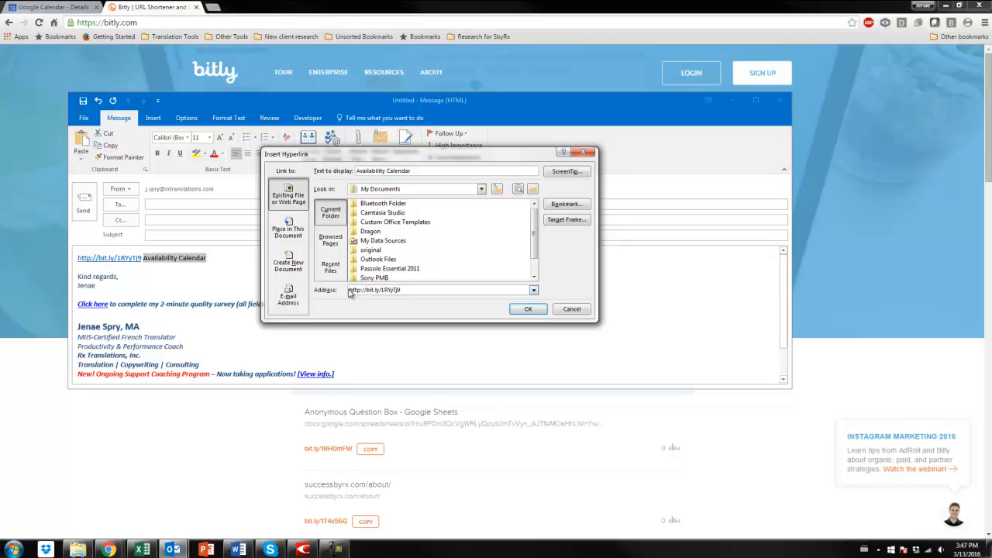
pyautogui.click(528, 309)
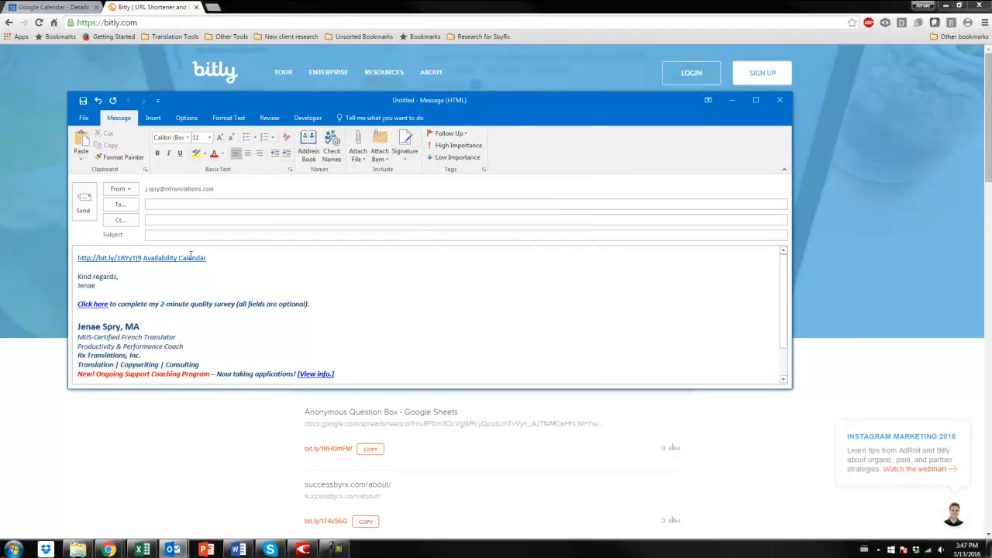
# Remove the short link and the "Availability Calendar" hyperlink from the message body, restore the blank line and minimize the message.
pyautogui.moveTo(243, 255); pyautogui.dragTo(90, 260)
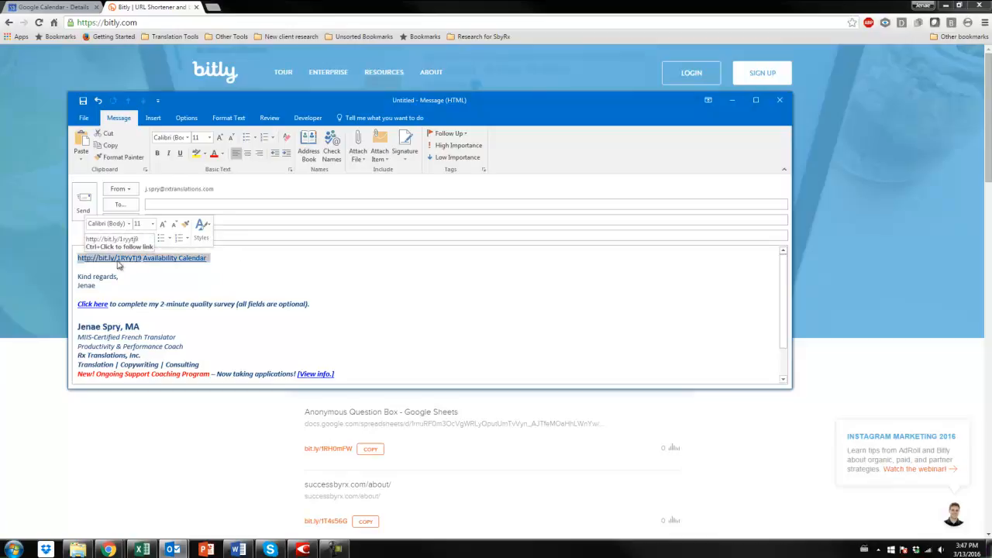
pyautogui.hotkey('ctrl', 'x')
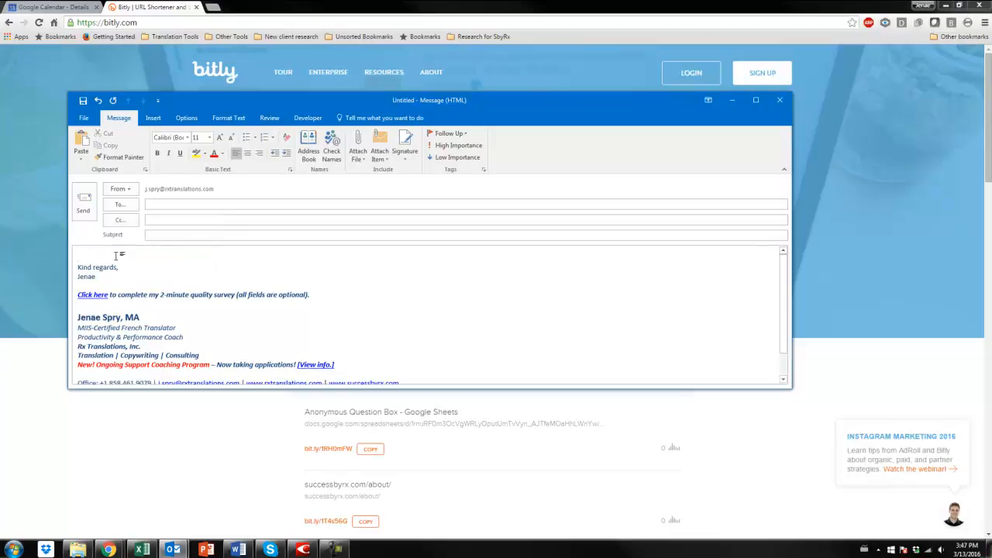
pyautogui.press('Return')
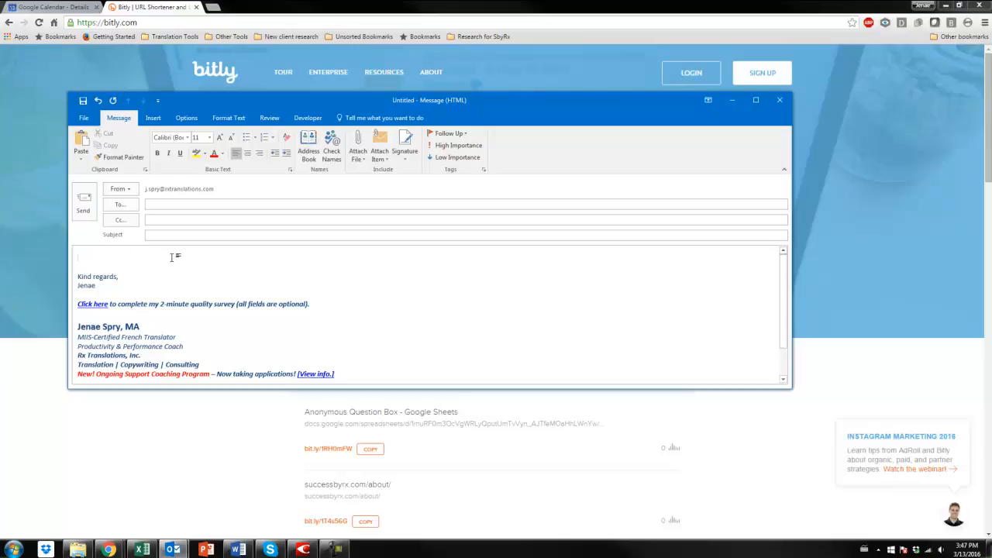
pyautogui.click(732, 99)
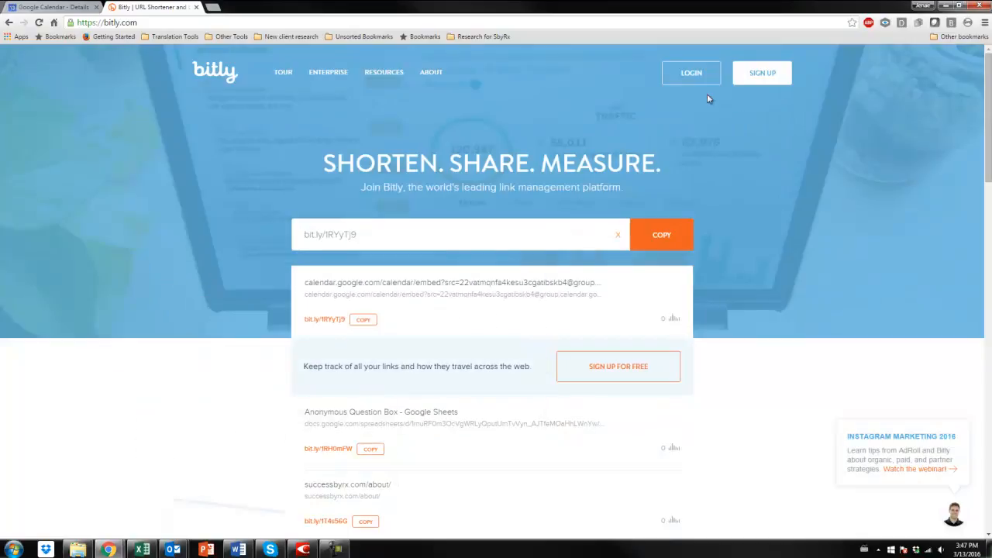
pyautogui.click(178, 28)
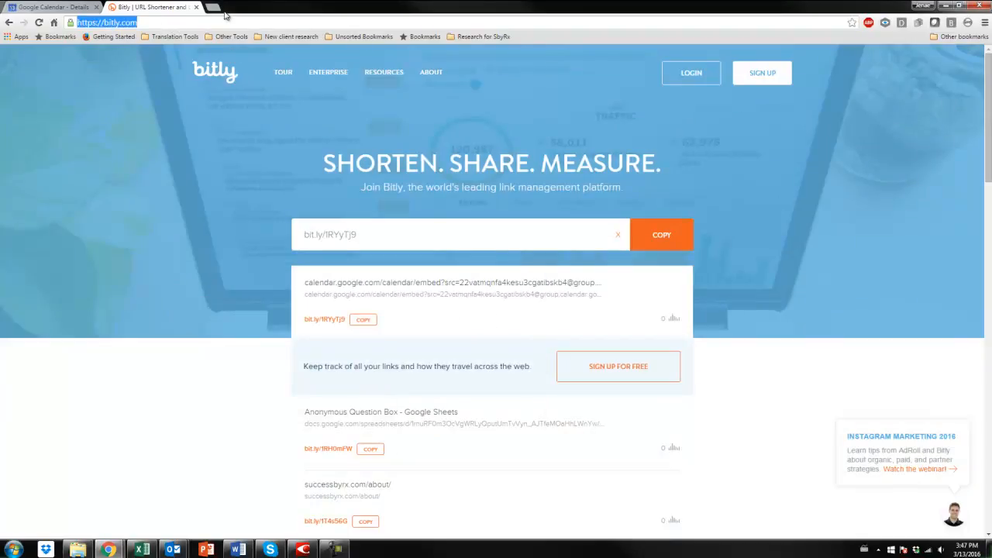
pyautogui.hotkey('ctrl', 'v')
pyautogui.click(66, 8)
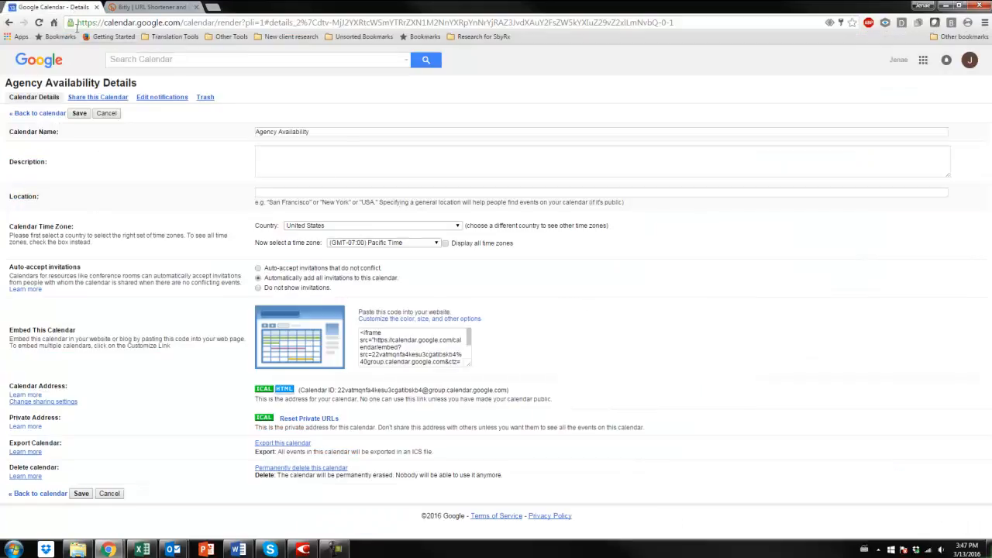
pyautogui.click(48, 63)
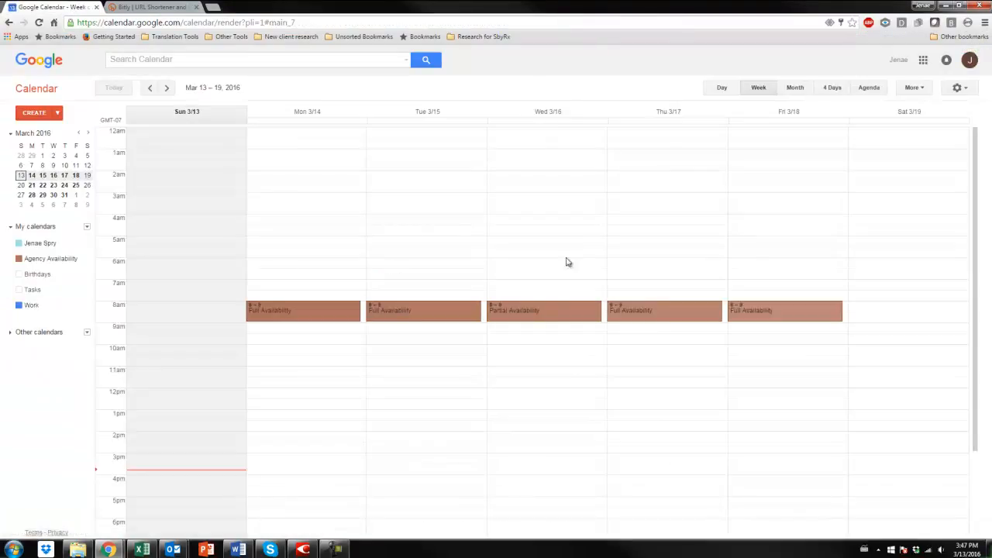
pyautogui.click(167, 9)
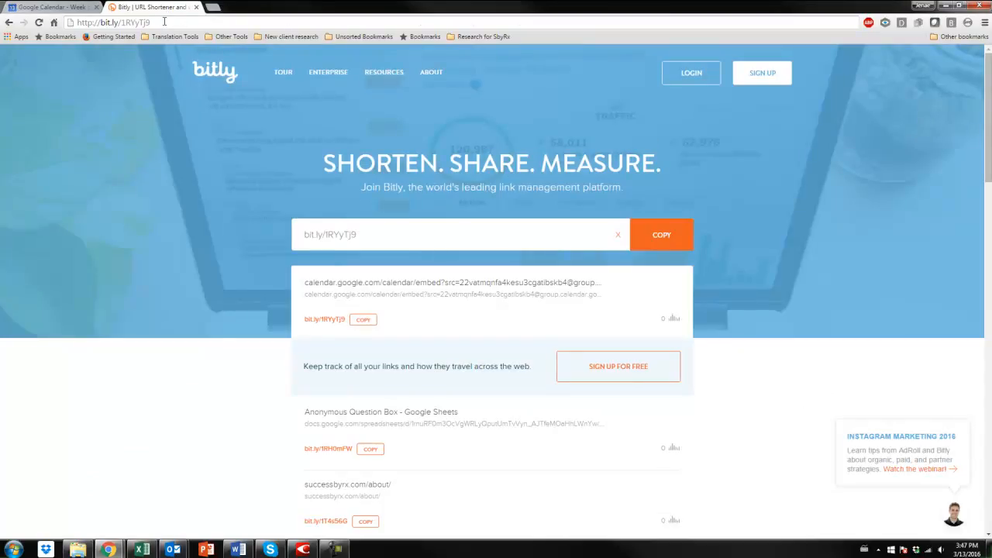
pyautogui.press('Return')
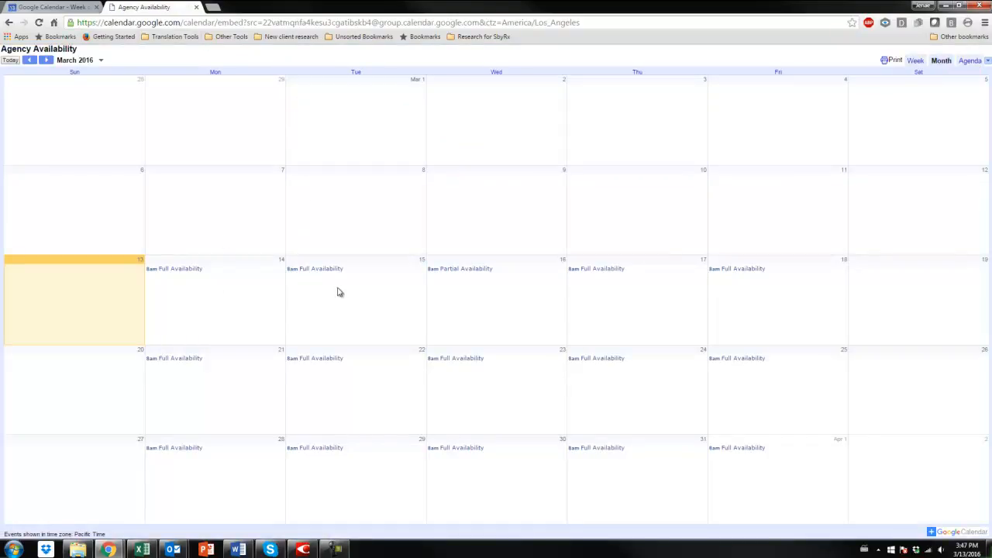
# Check the word availability in Monday, March 14's event details on the public calendar, then close them.
pyautogui.click(190, 270)
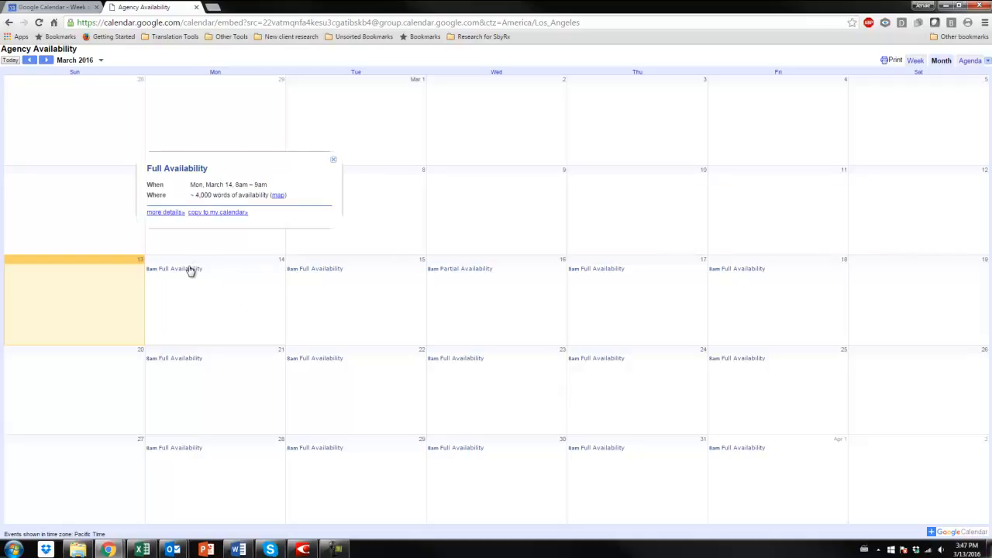
pyautogui.moveTo(194, 196); pyautogui.dragTo(258, 188)
pyautogui.click(216, 195)
pyautogui.click(318, 308)
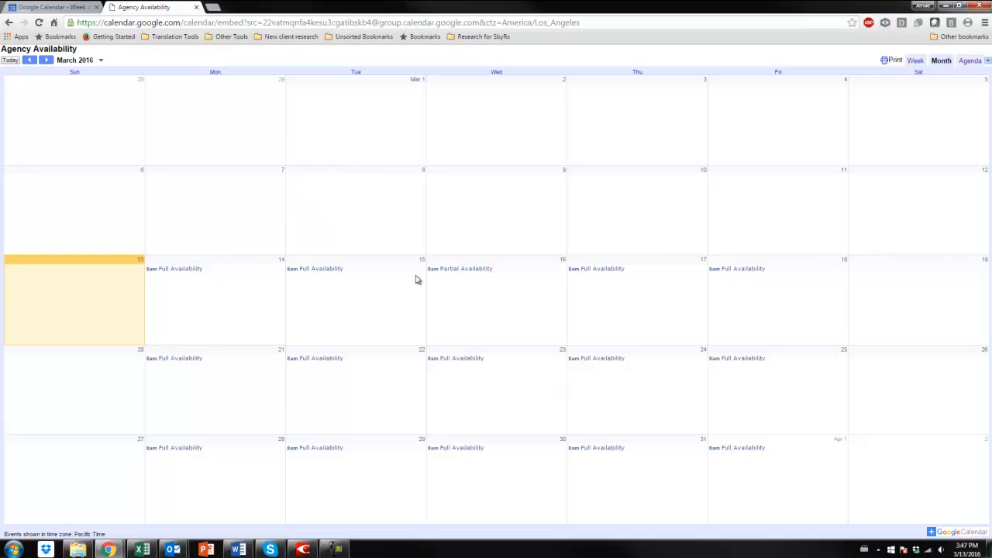
# Examine Wednesday, March 16's event summary and full details on the public calendar, close both and return to the Google Calendar tab.
pyautogui.click(458, 270)
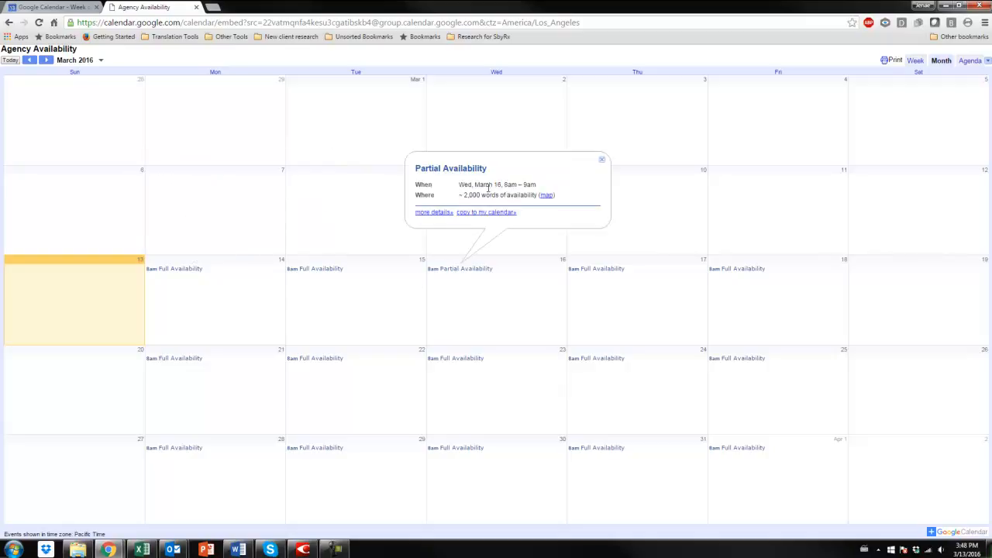
pyautogui.click(432, 214)
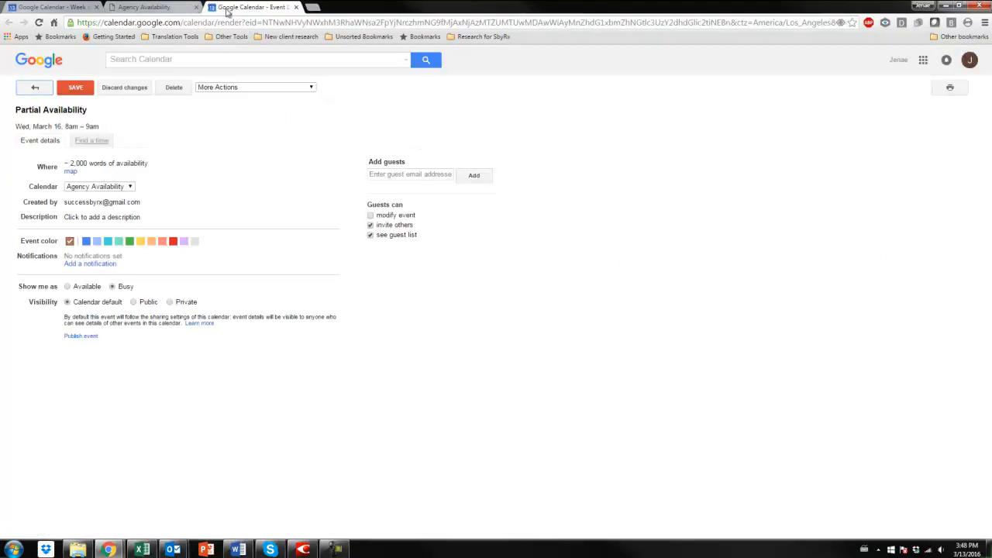
pyautogui.click(294, 8)
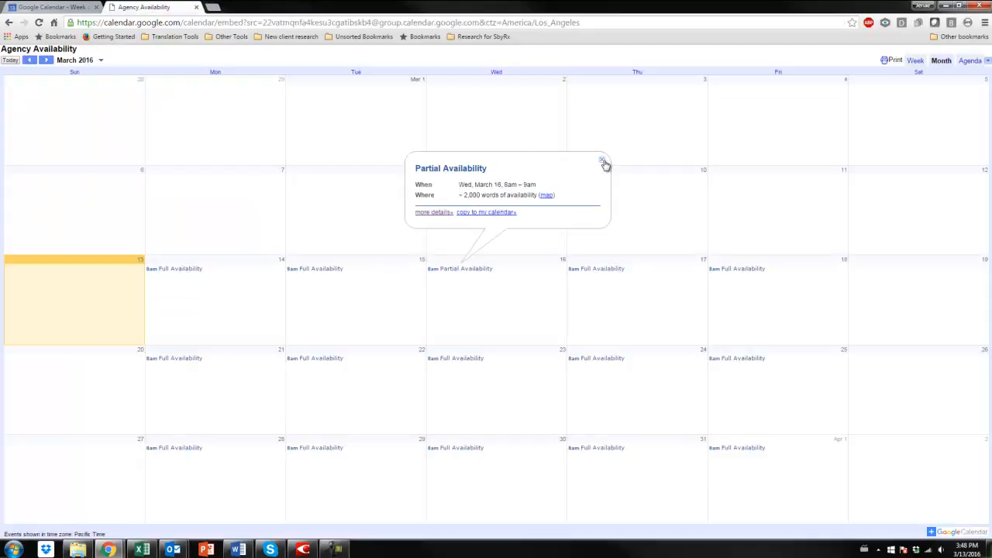
pyautogui.moveTo(416, 194); pyautogui.dragTo(487, 196)
pyautogui.click(448, 197)
pyautogui.click(601, 160)
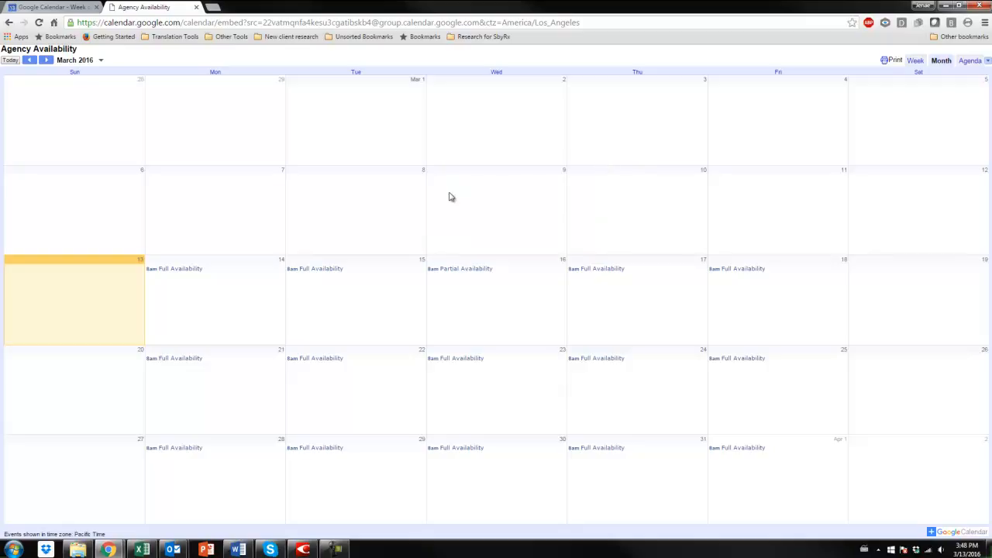
pyautogui.click(51, 8)
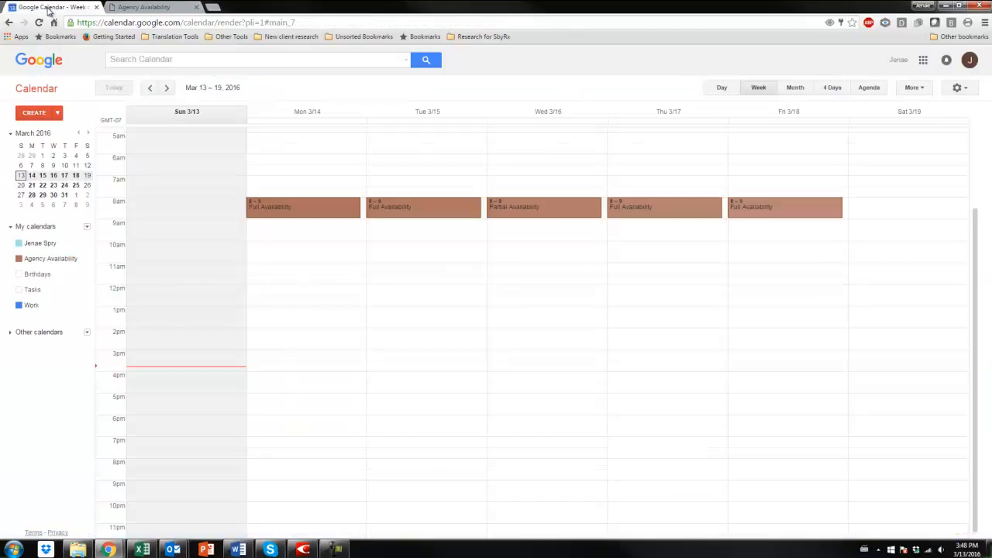